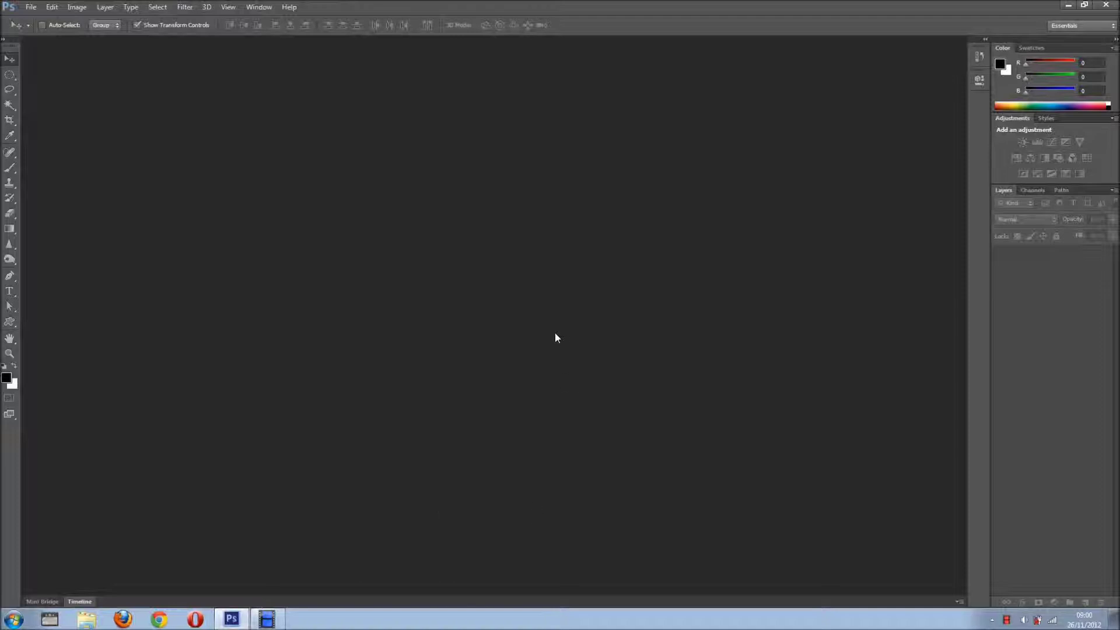
# Create a blank white 800 × 600 px document and fill its background with the Clouds filter
pyautogui.click(30, 7)
pyautogui.click(39, 21)
pyautogui.click(670, 165)
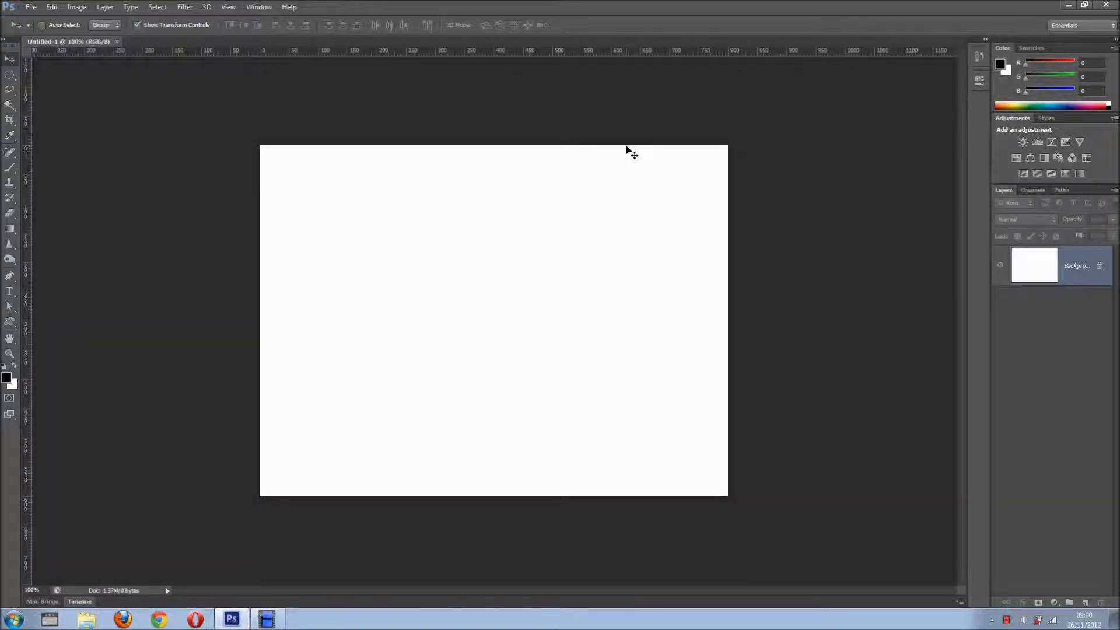
pyautogui.click(186, 8)
pyautogui.moveTo(208, 169)
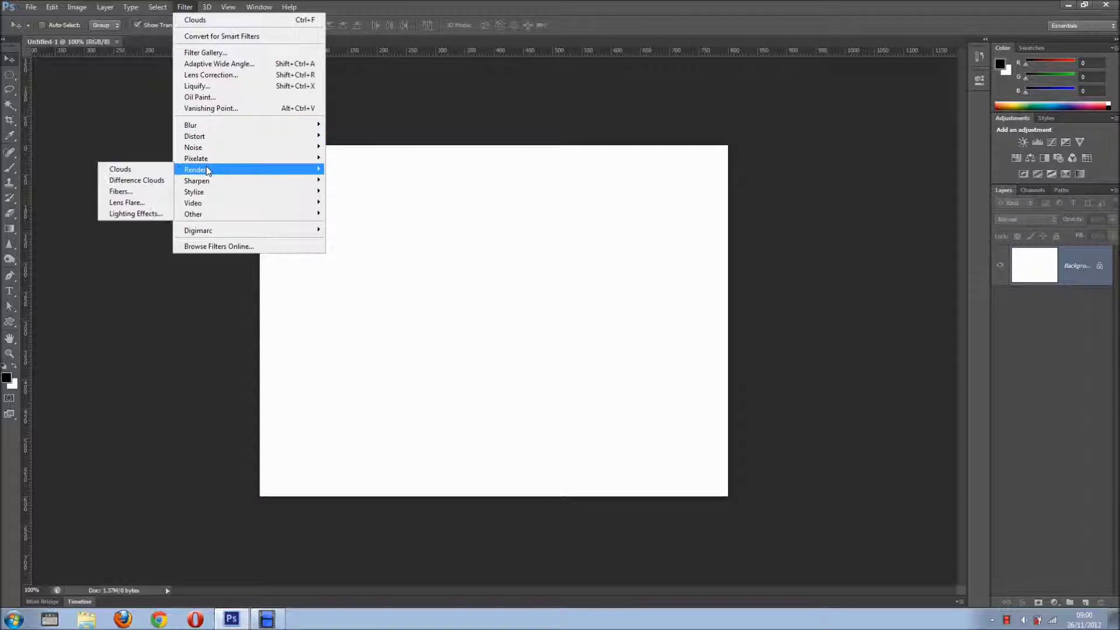
pyautogui.click(162, 170)
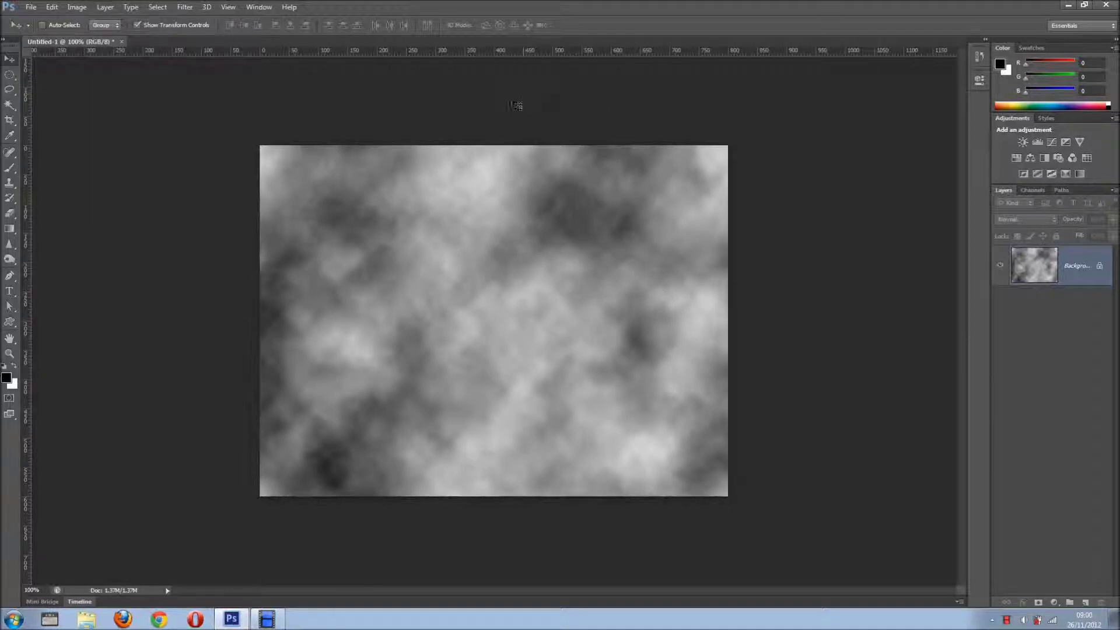
# Apply the Mosaic filter to the clouds background with a cell size of 67 square
pyautogui.click(180, 8)
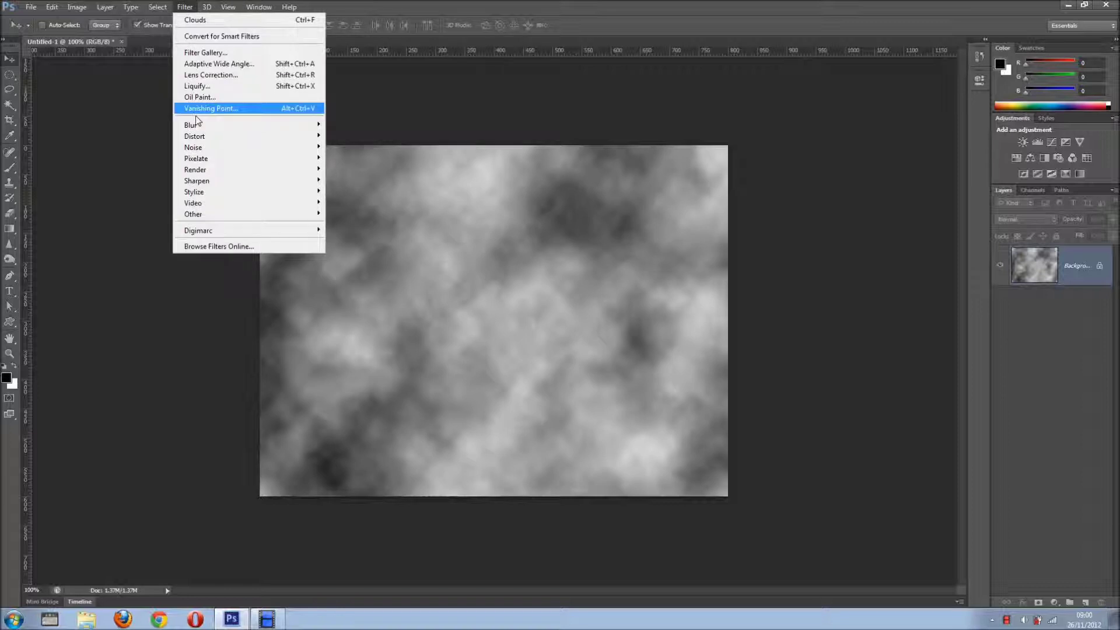
pyautogui.moveTo(209, 191)
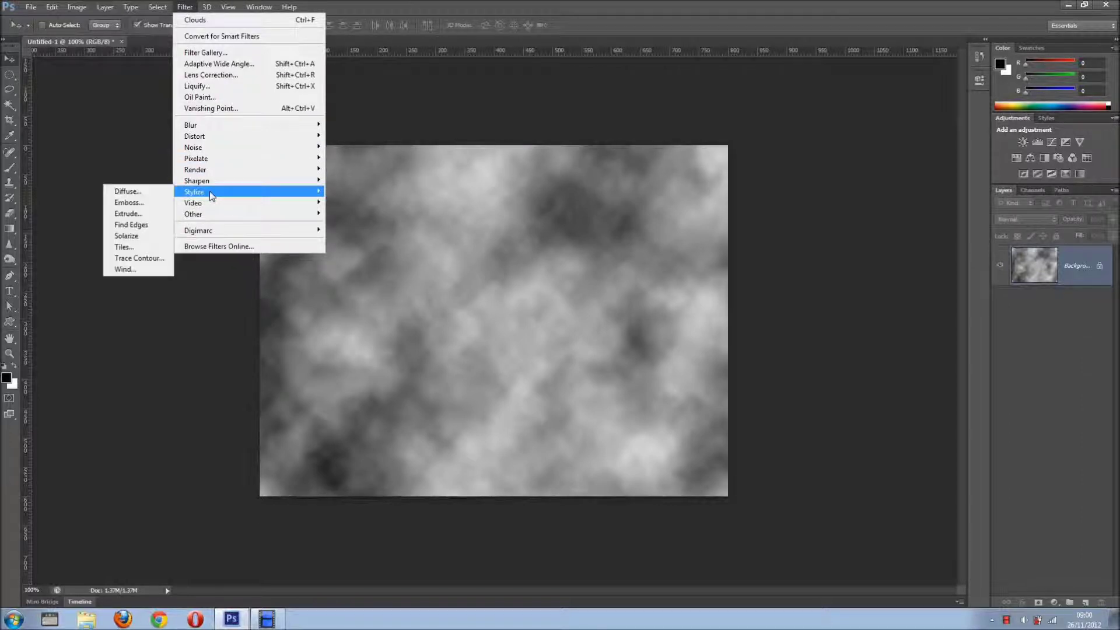
pyautogui.moveTo(204, 159)
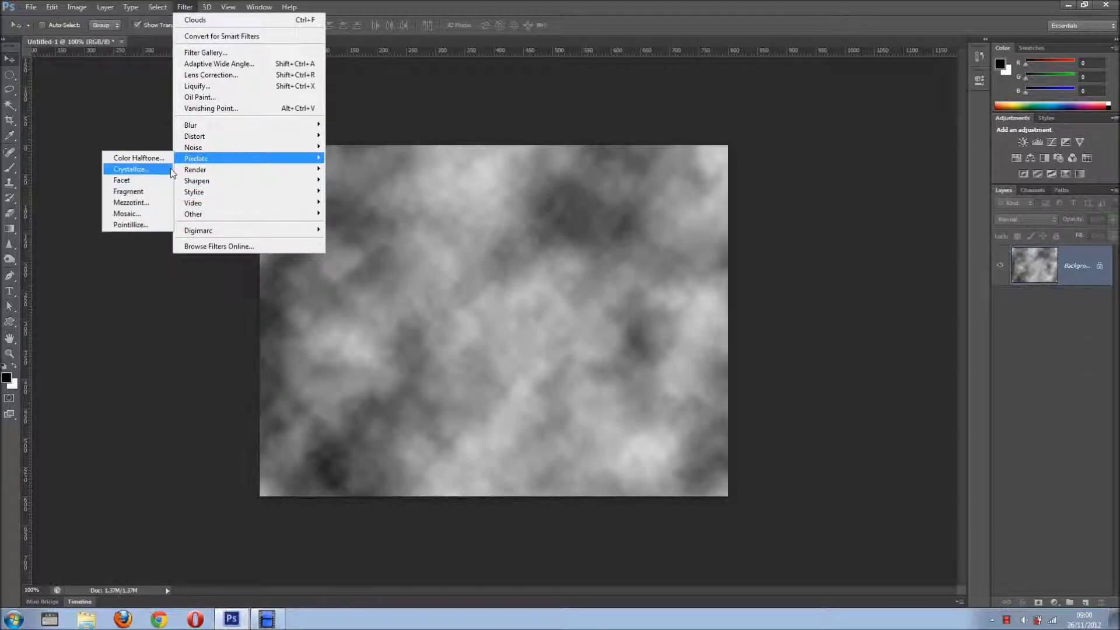
pyautogui.click(142, 215)
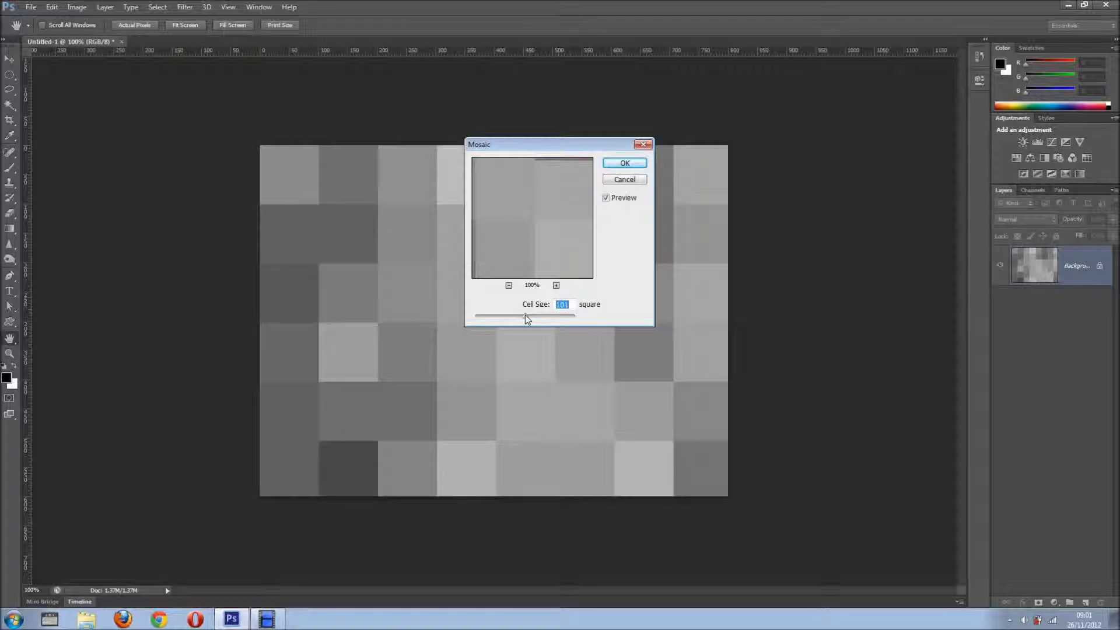
pyautogui.moveTo(525, 314); pyautogui.dragTo(509, 318)
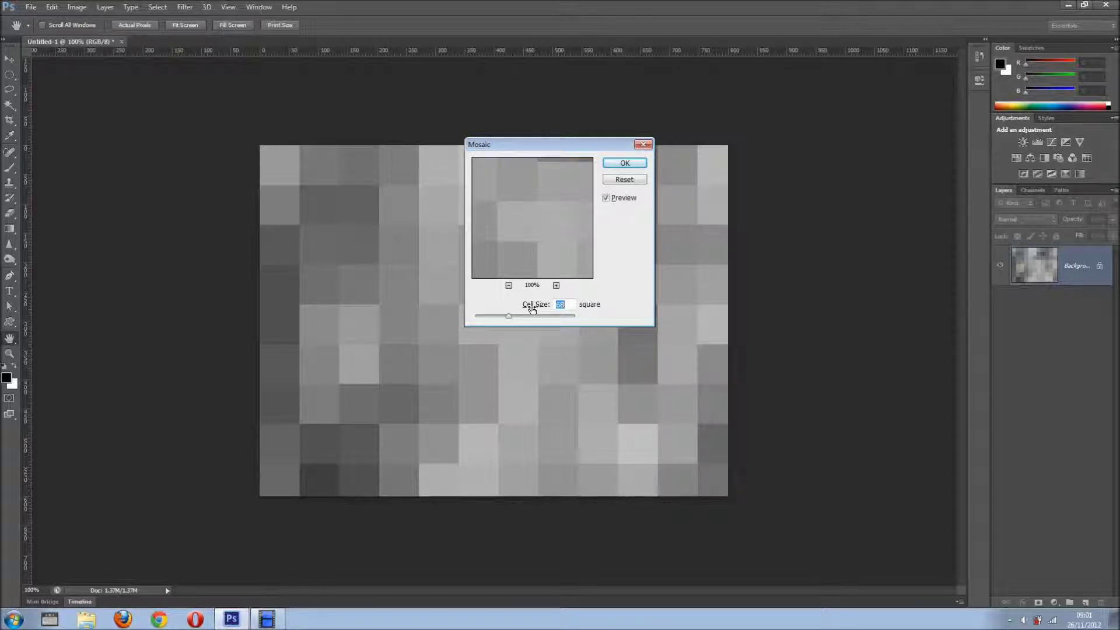
pyautogui.moveTo(528, 309); pyautogui.dragTo(521, 309)
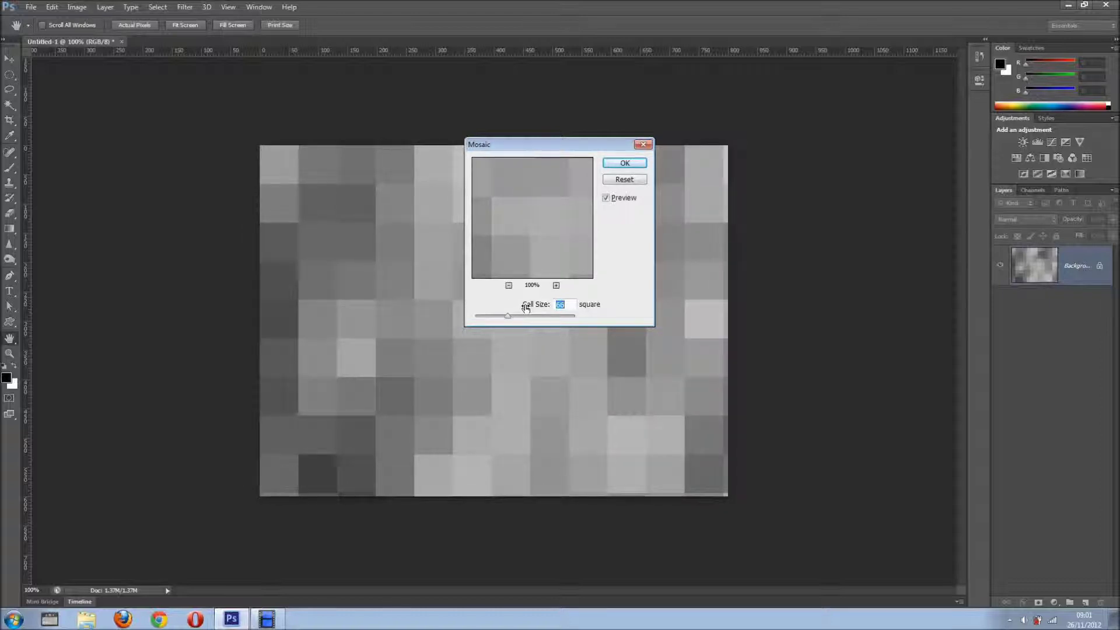
pyautogui.moveTo(525, 308); pyautogui.dragTo(527, 308)
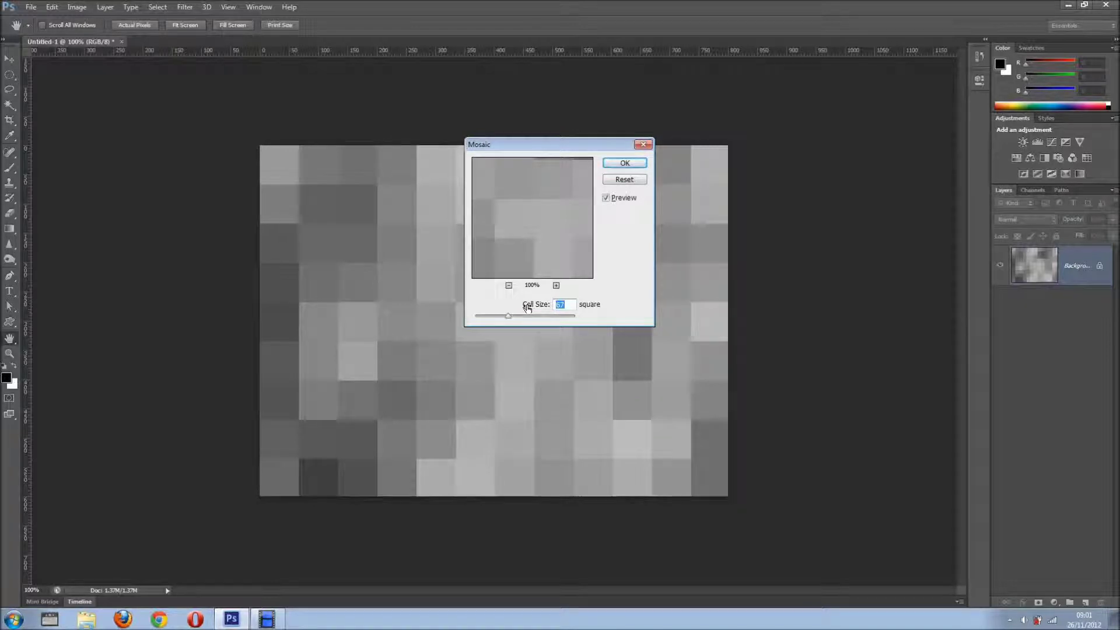
pyautogui.click(624, 162)
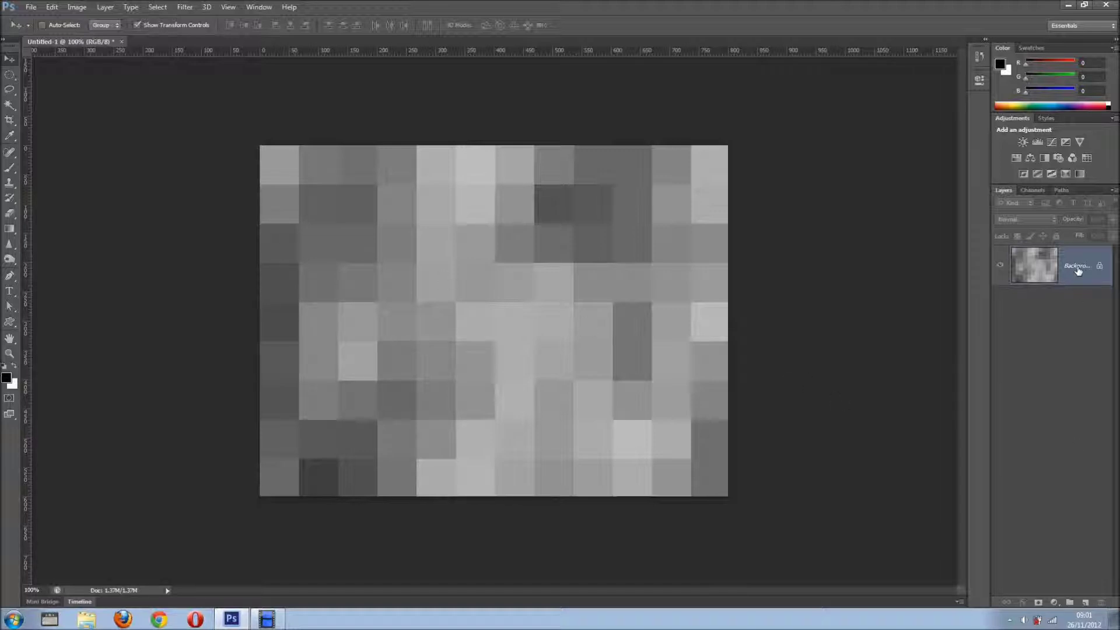
# Duplicate the mosaic background layer and rotate the copy by 180°, comparing it with the original
pyautogui.moveTo(1079, 267); pyautogui.dragTo(1084, 602)
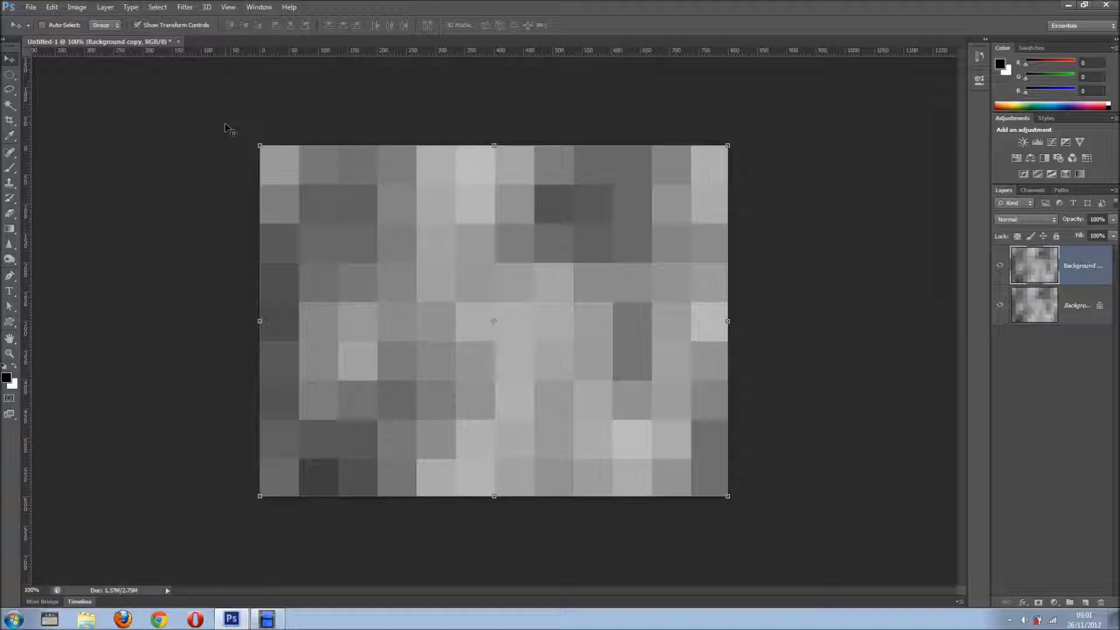
pyautogui.hotkey('ctrl', 't')
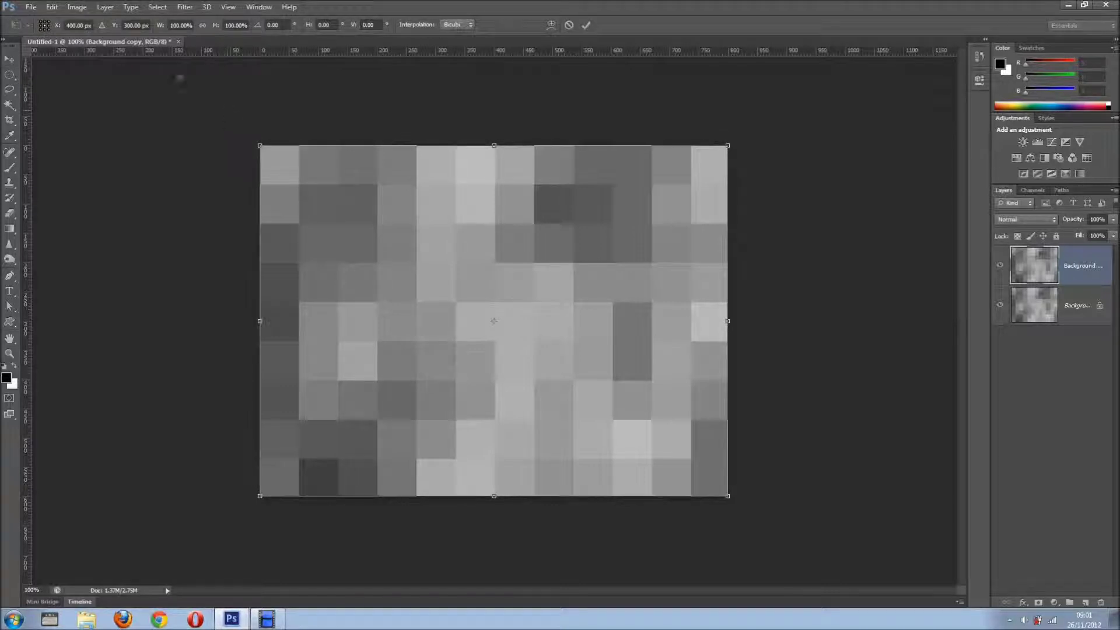
pyautogui.click(51, 7)
pyautogui.moveTo(162, 239)
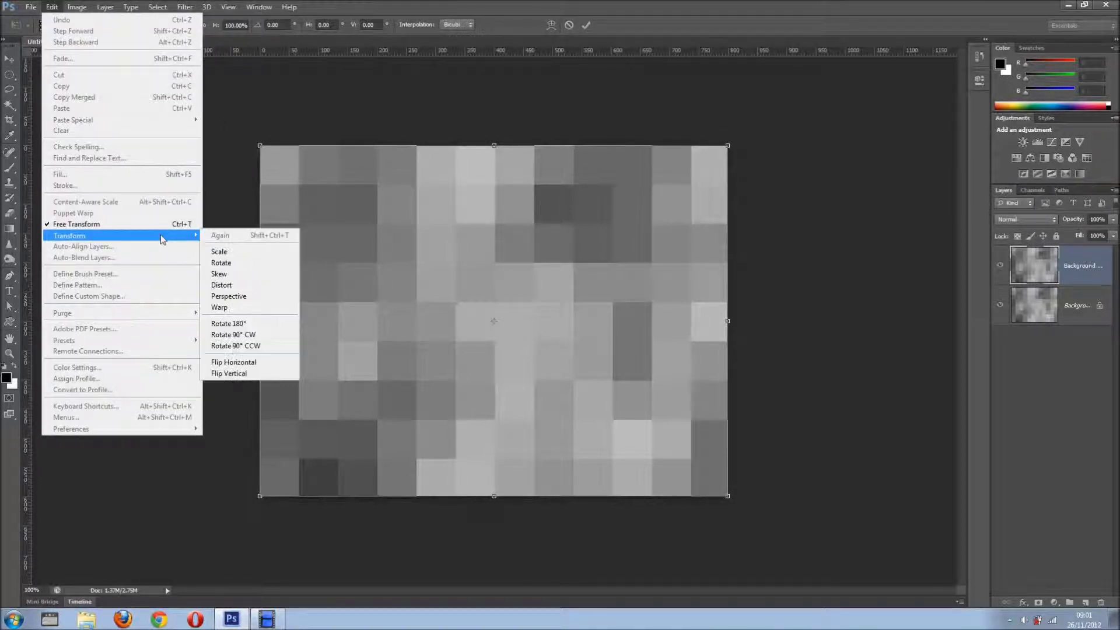
pyautogui.click(245, 133)
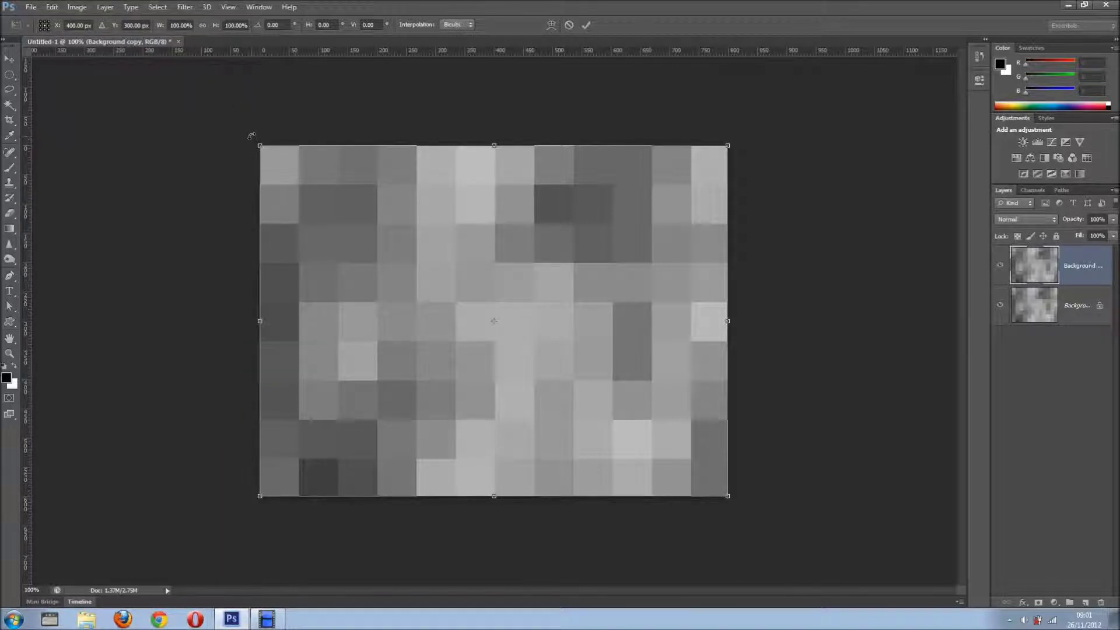
pyautogui.moveTo(224, 171); pyautogui.dragTo(649, 414)
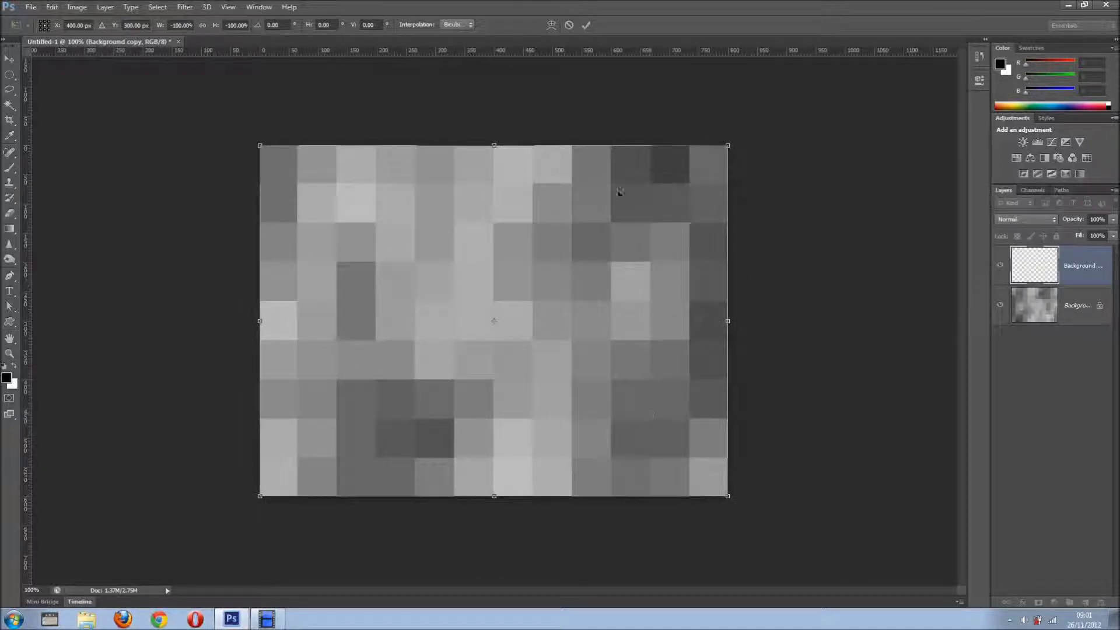
pyautogui.click(585, 26)
pyautogui.click(1002, 267)
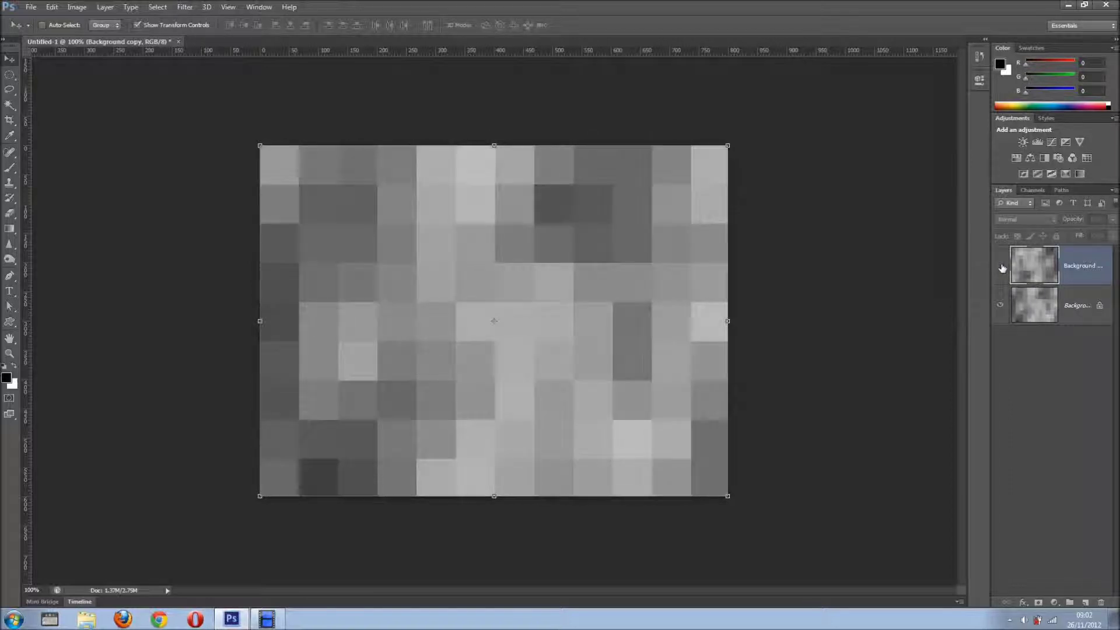
pyautogui.click(1002, 268)
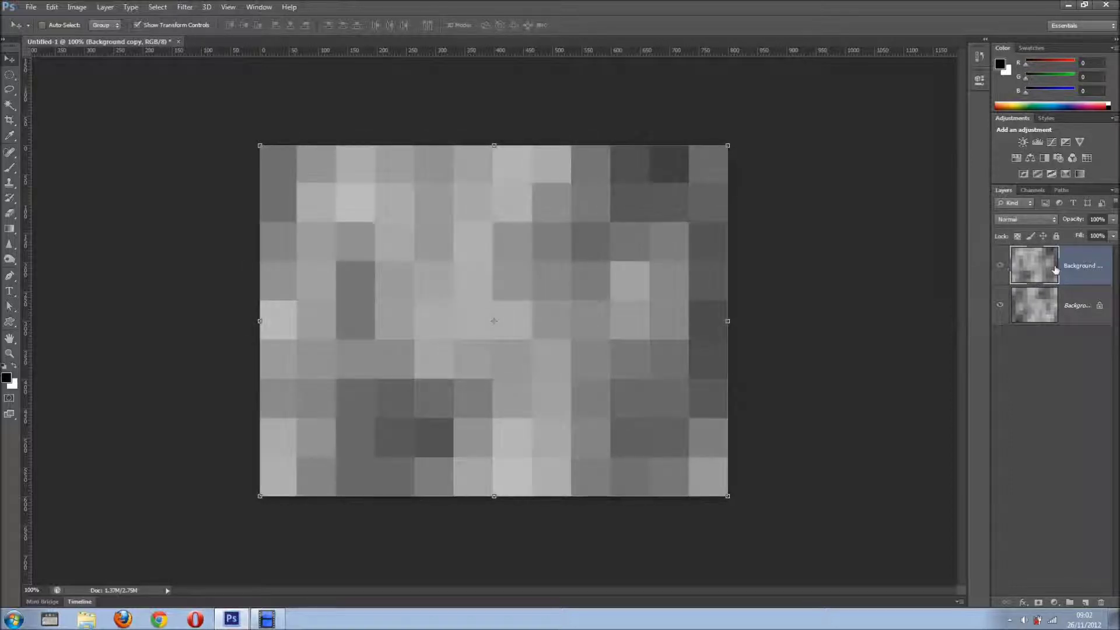
# Duplicate the rotated layer and flip the new copy vertically
pyautogui.hotkey('ctrl', 'j')
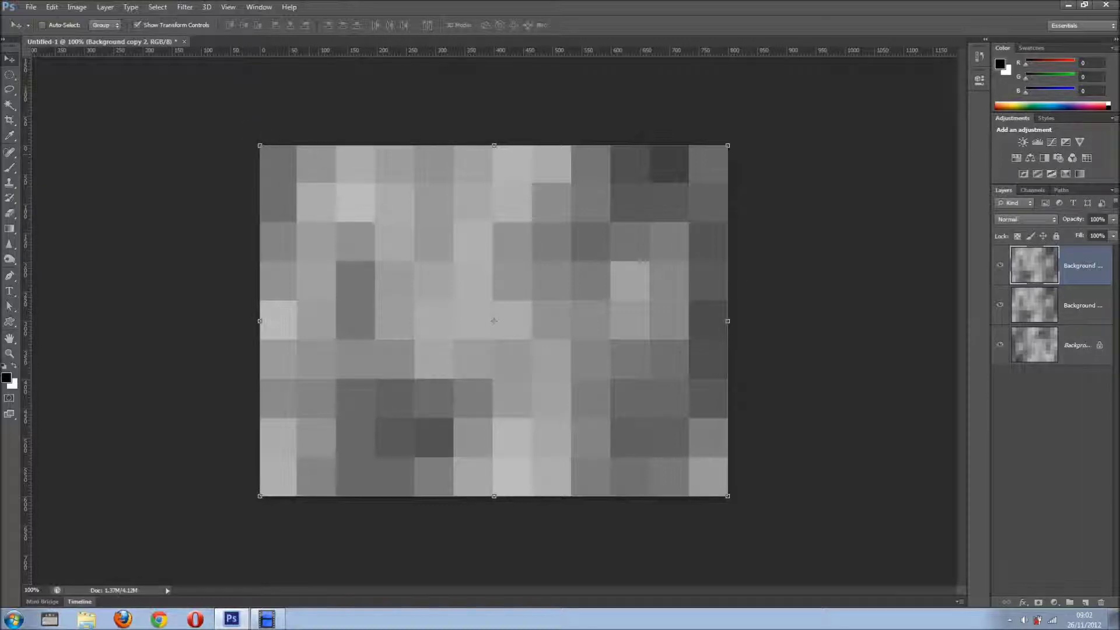
pyautogui.click(76, 7)
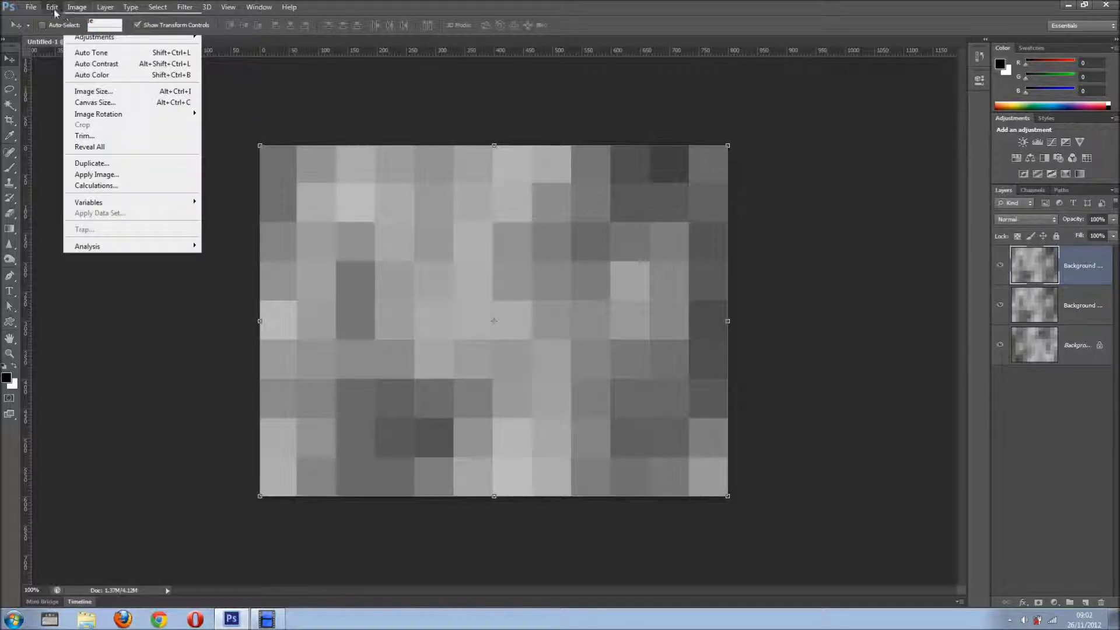
pyautogui.moveTo(52, 8)
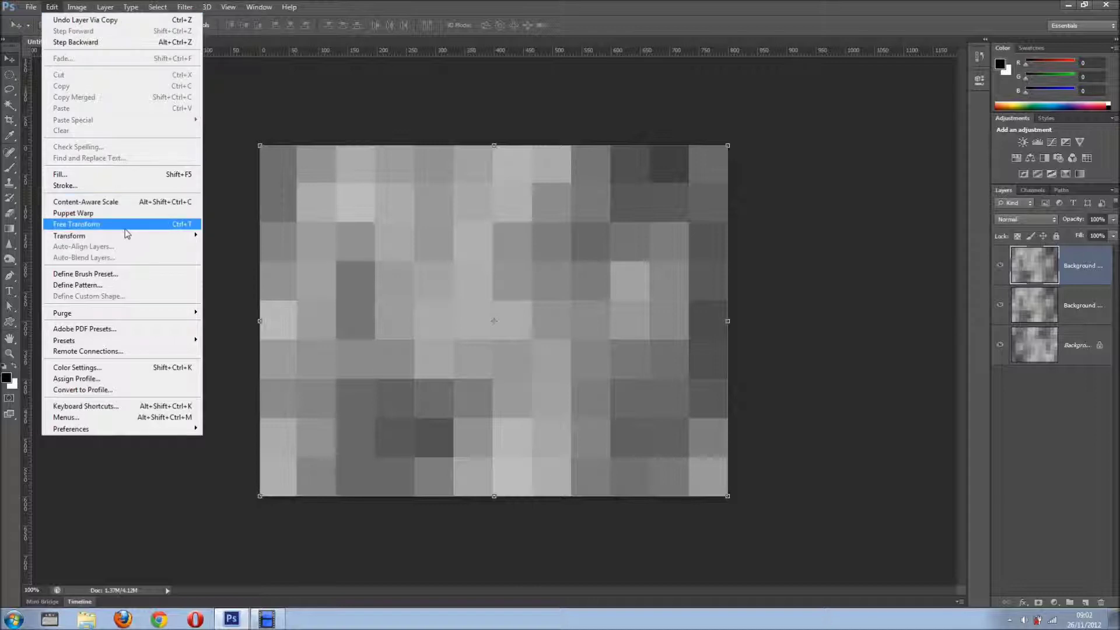
pyautogui.moveTo(134, 235)
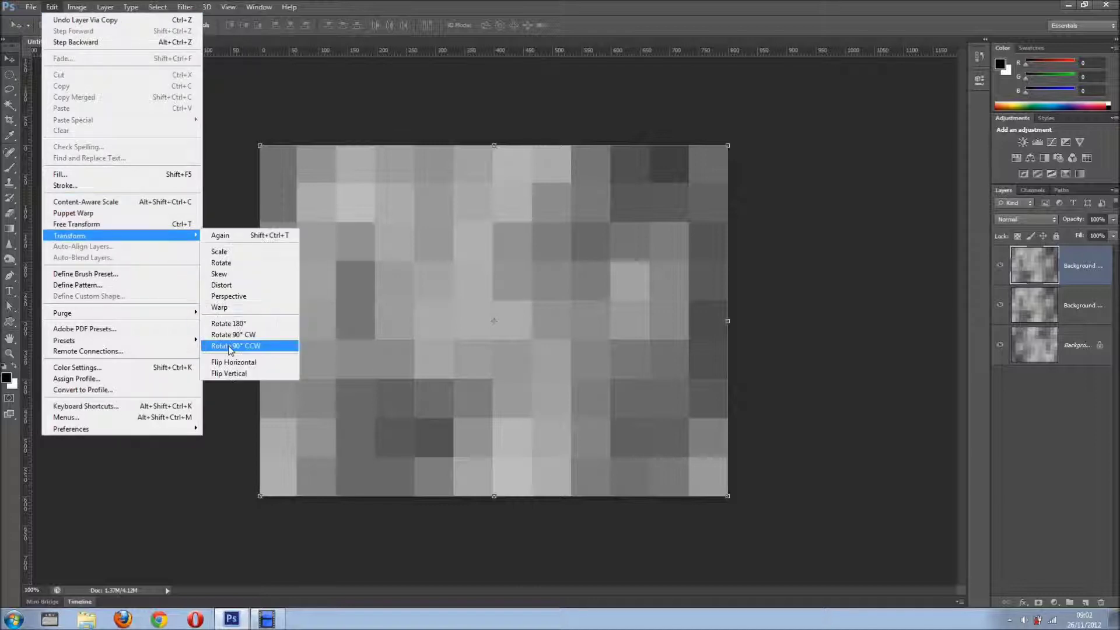
pyautogui.click(243, 375)
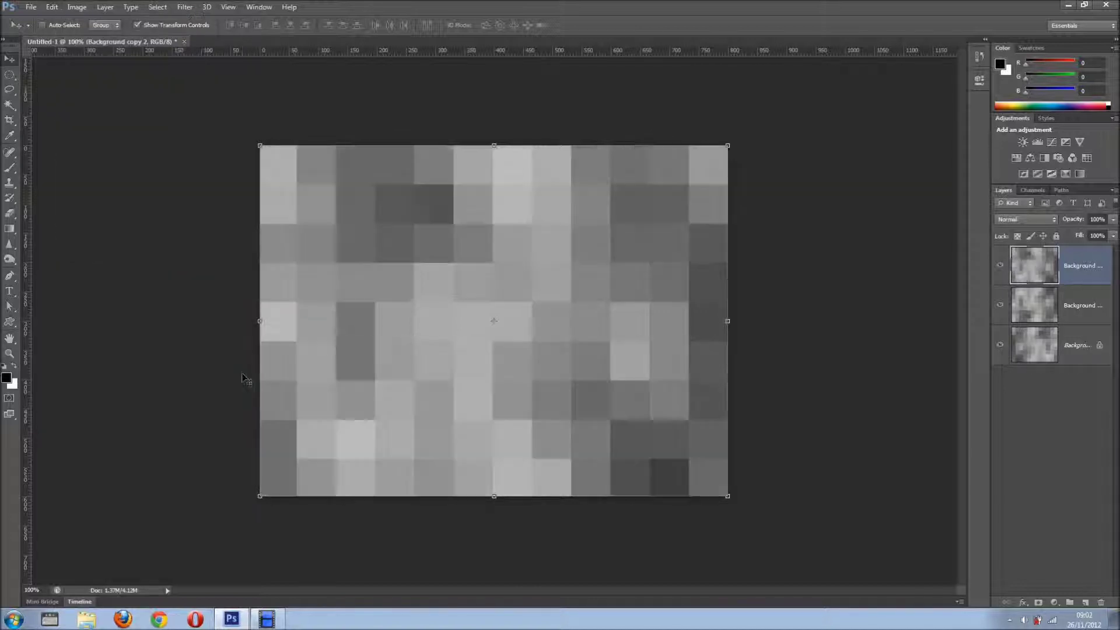
# Toggle the visibility of the two layer copies to compare the three mosaic patterns, leaving all layers shown
pyautogui.click(1000, 265)
pyautogui.click(1001, 306)
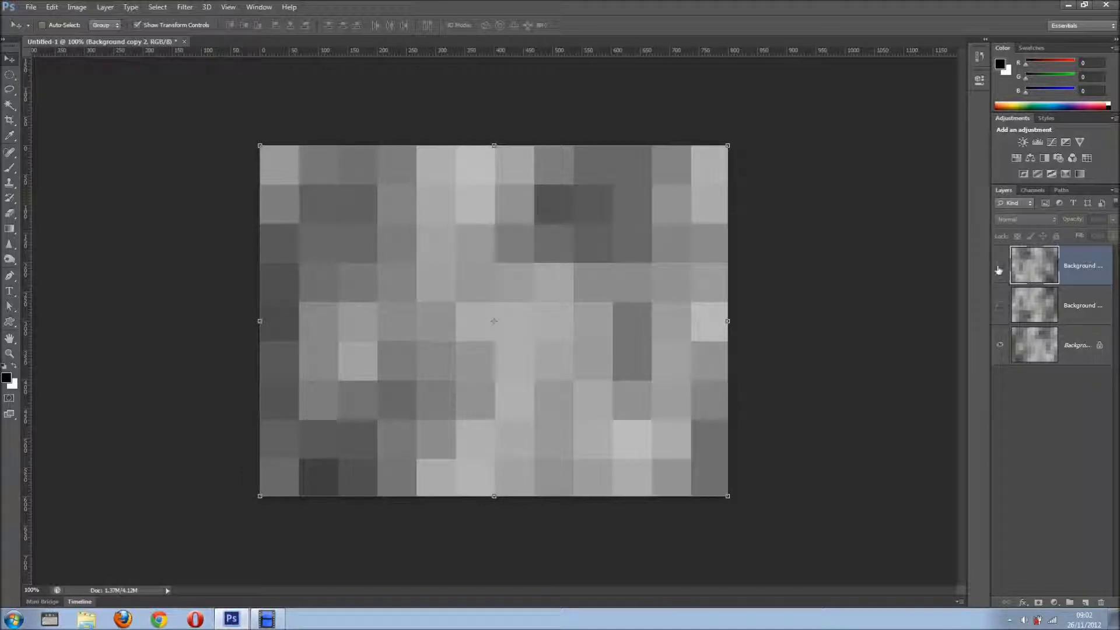
pyautogui.click(1000, 267)
pyautogui.click(1000, 267)
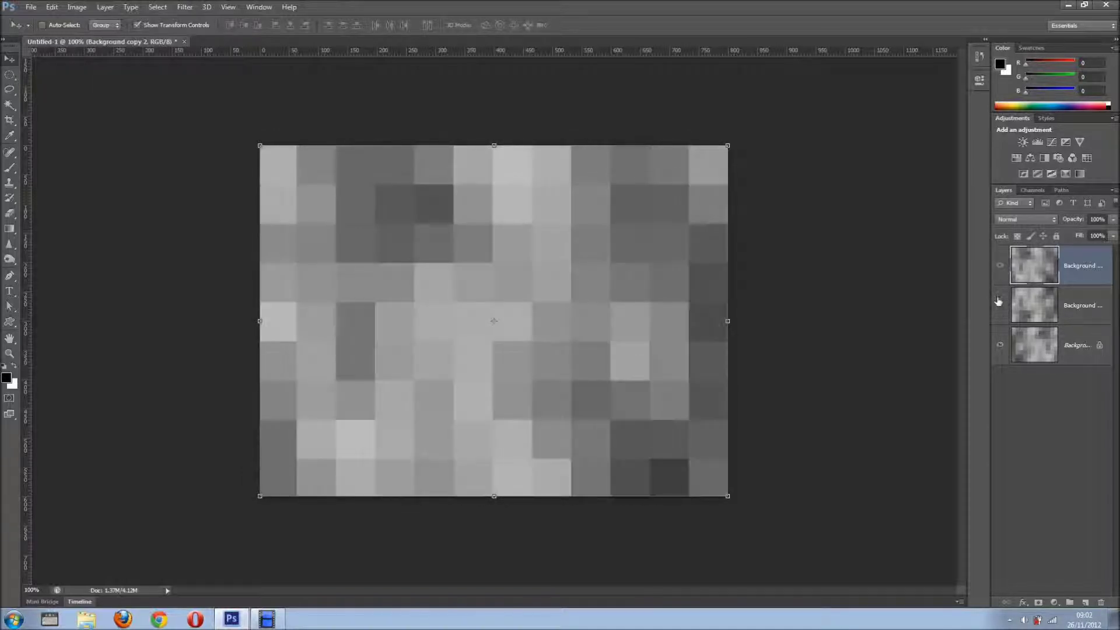
pyautogui.click(1000, 305)
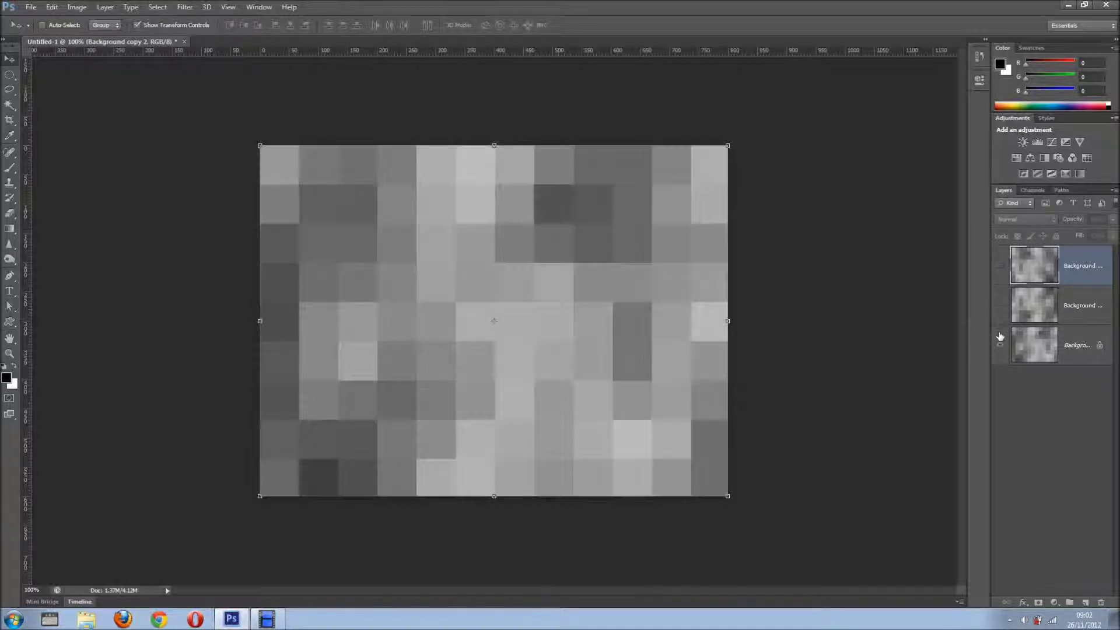
pyautogui.click(1000, 266)
pyautogui.click(1001, 266)
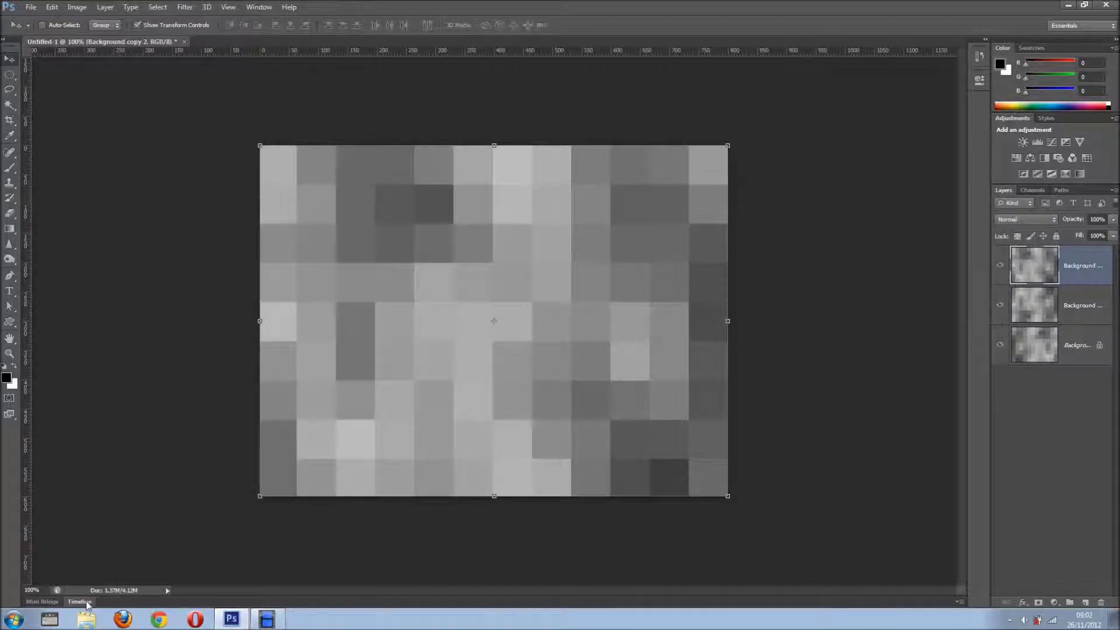
# Create a video timeline from the layers and convert it to a frame animation, with the Timeline docked alongside Mini Bridge
pyautogui.click(86, 603)
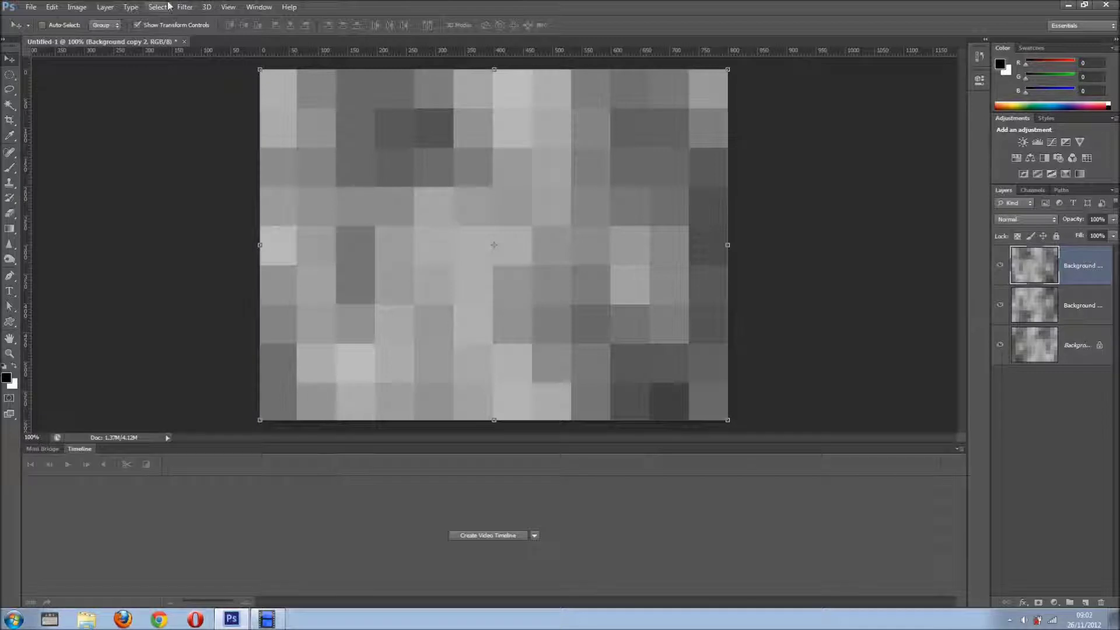
pyautogui.click(256, 7)
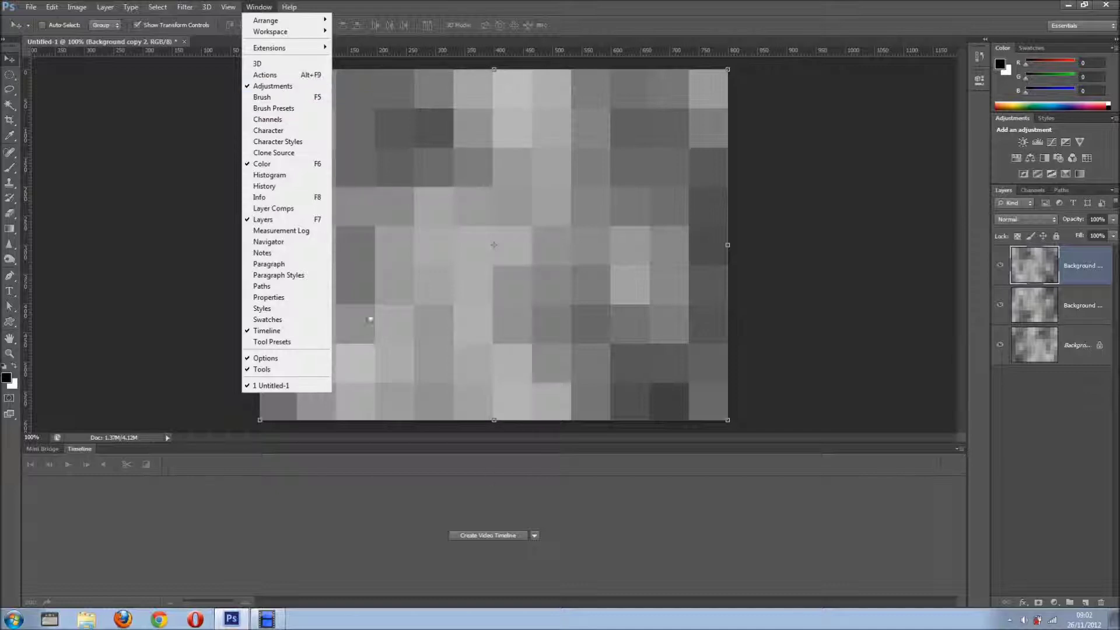
pyautogui.click(481, 535)
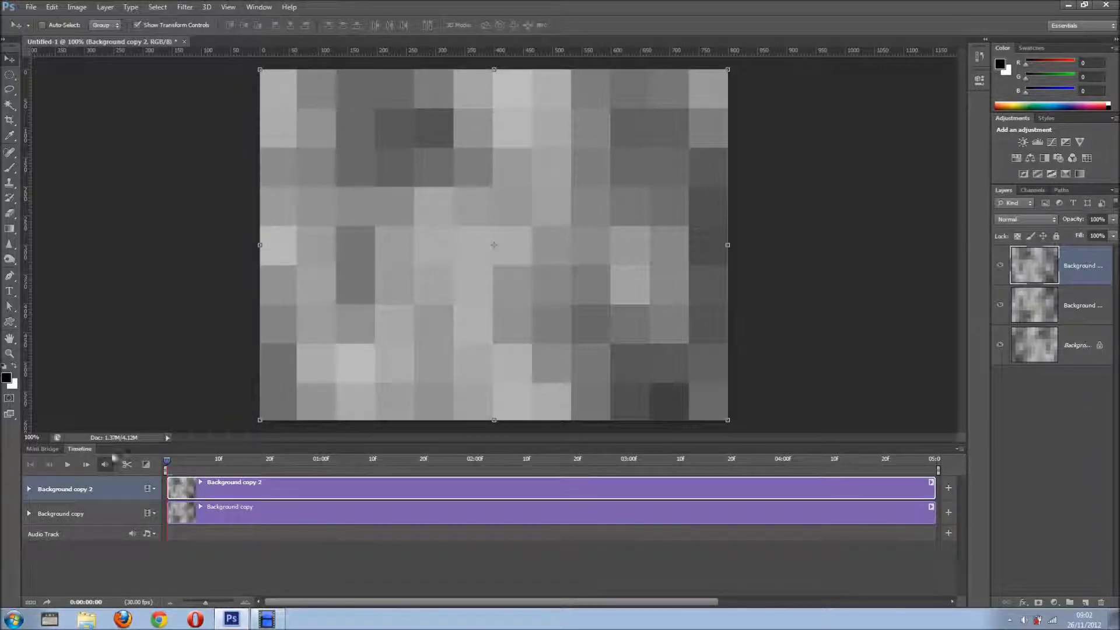
pyautogui.hotkey('ctrl', 'z')
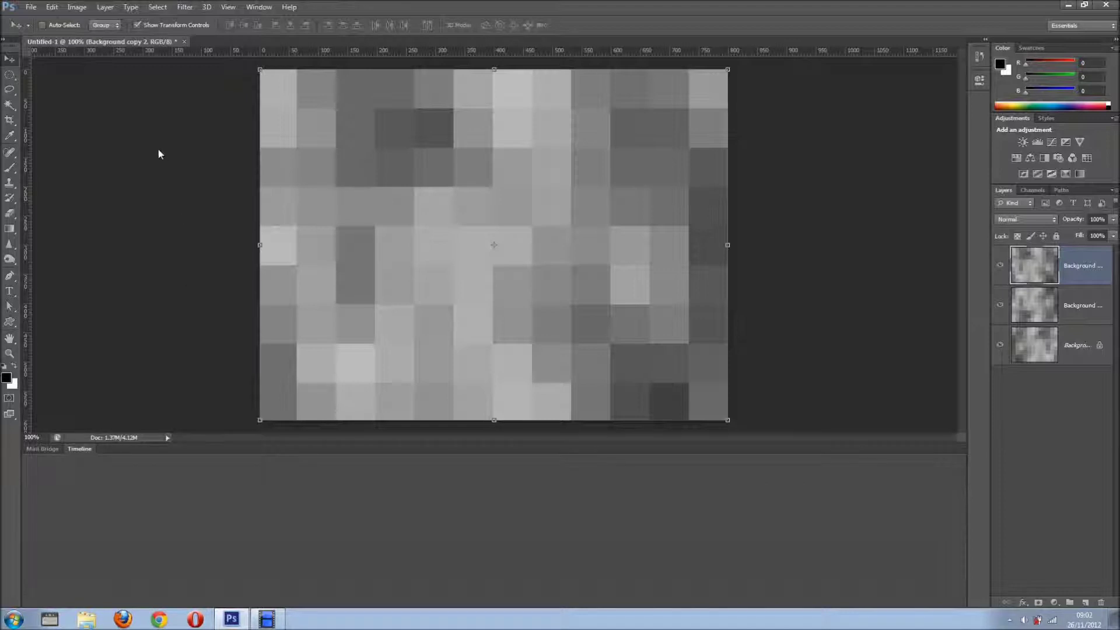
pyautogui.hotkey('ctrl', 'z')
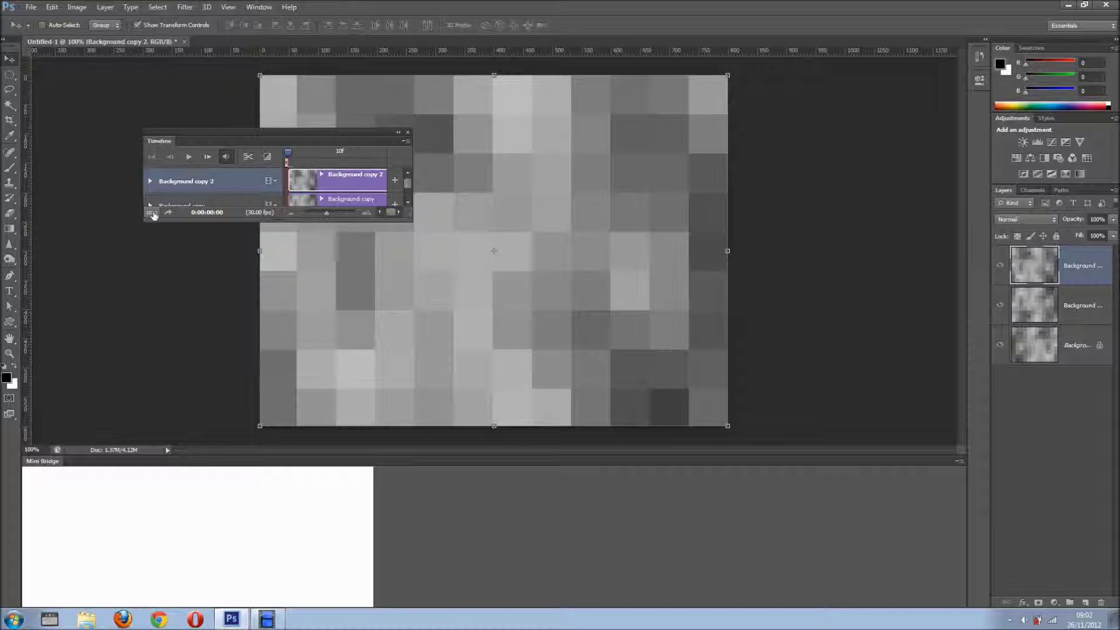
pyautogui.click(152, 213)
pyautogui.moveTo(353, 134); pyautogui.dragTo(344, 462)
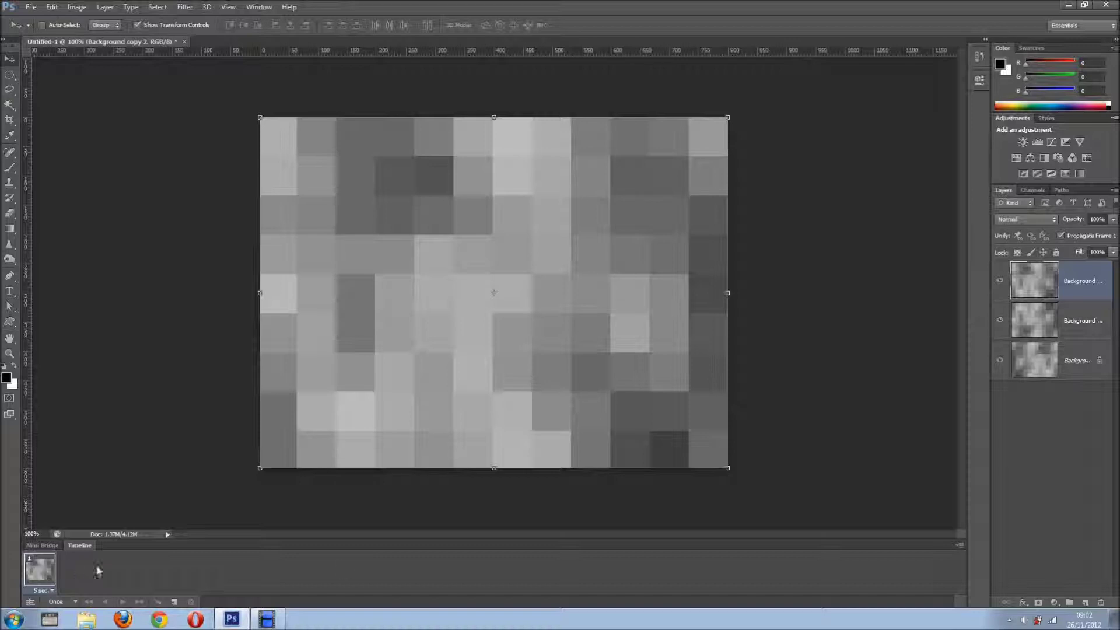
# Add a second animation frame and hide the topmost layer in it
pyautogui.click(174, 602)
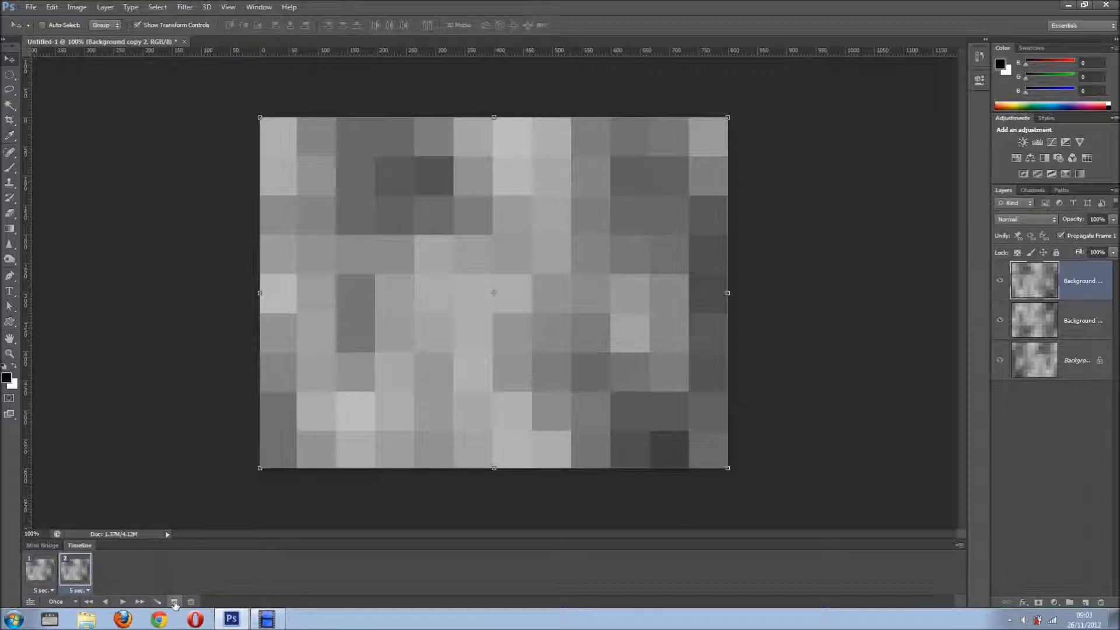
pyautogui.click(999, 282)
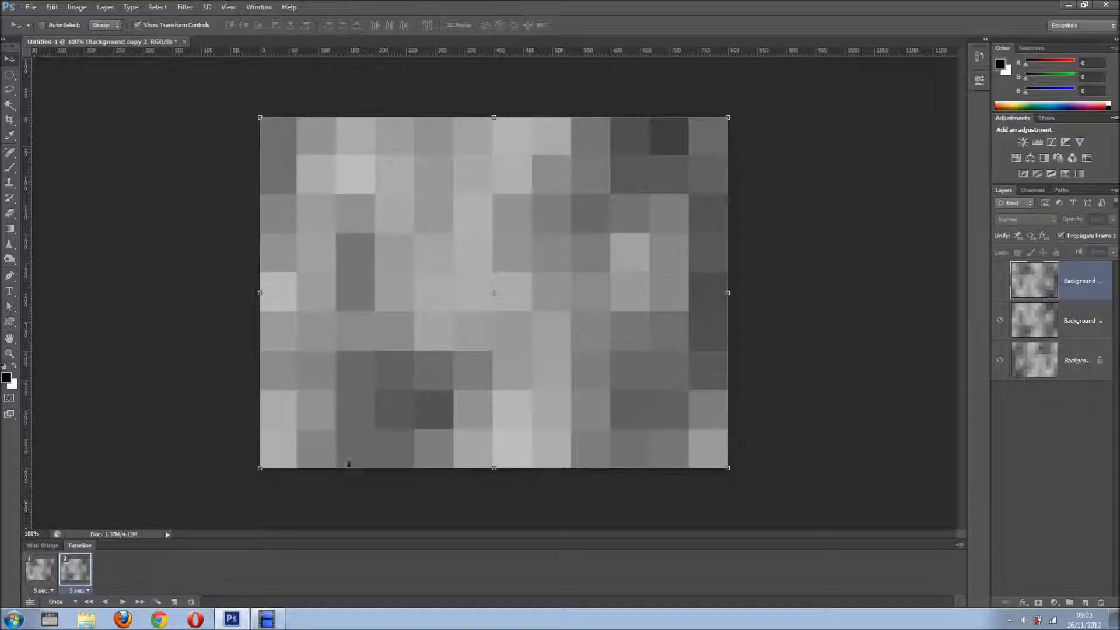
# Add frames 3 to 5, hiding the middle layer in frame 3, showing it again in frame 4 and showing the topmost layer in frame 5
pyautogui.click(175, 603)
pyautogui.click(1001, 323)
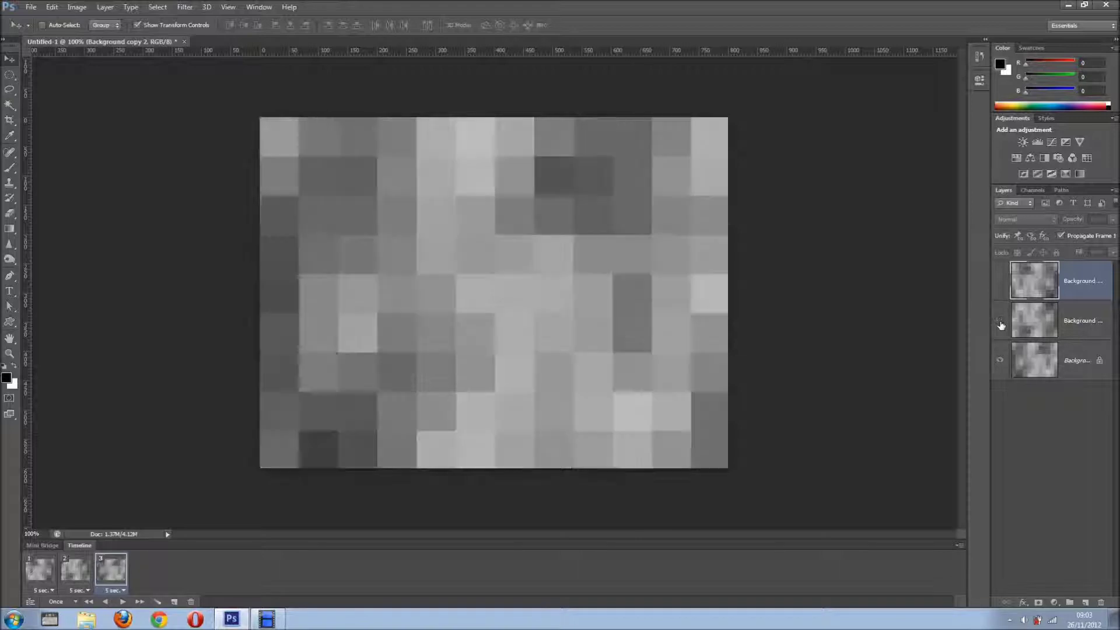
pyautogui.click(175, 603)
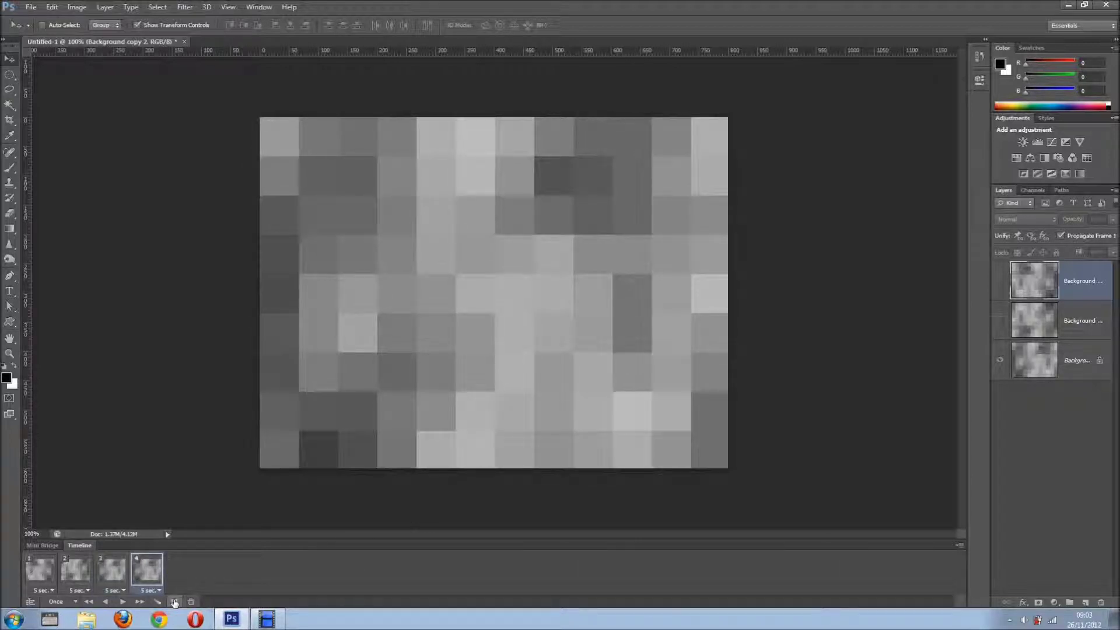
pyautogui.click(1001, 322)
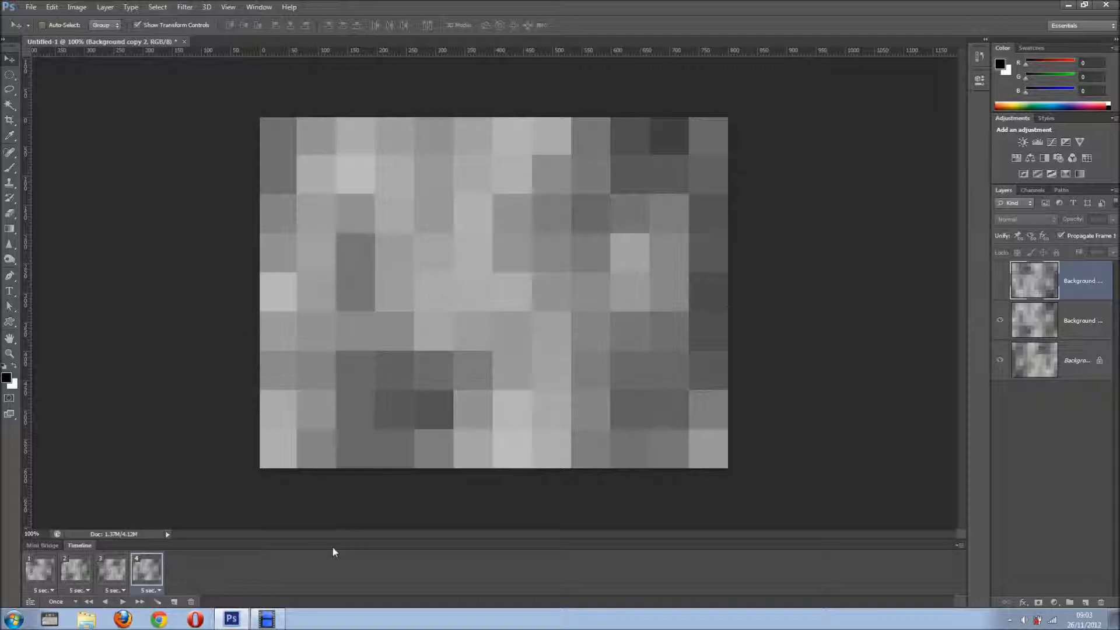
pyautogui.click(175, 602)
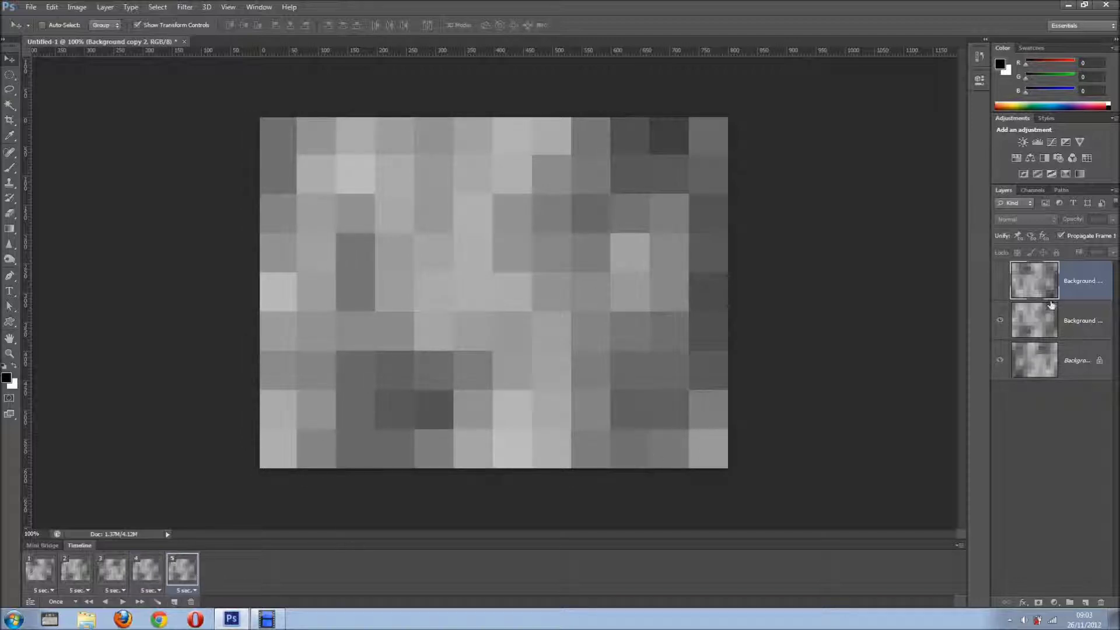
pyautogui.click(1001, 281)
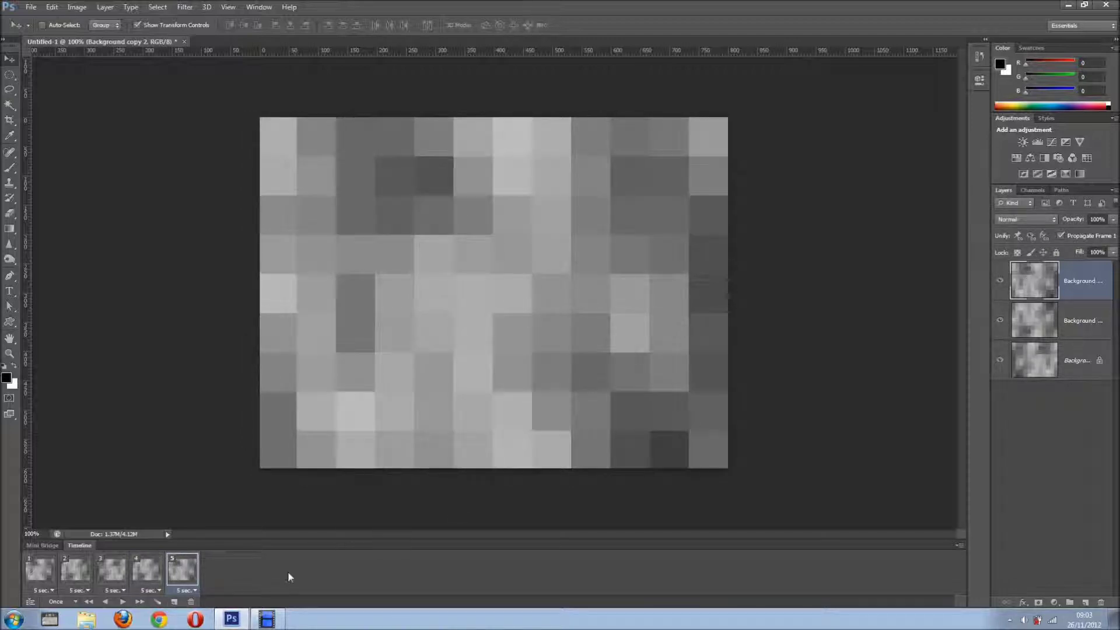
# Add frames 6 to 9, hiding the topmost layer in 6 and the middle layer in 7, then showing the middle in 8 and topmost in 9
pyautogui.click(174, 602)
pyautogui.click(1001, 280)
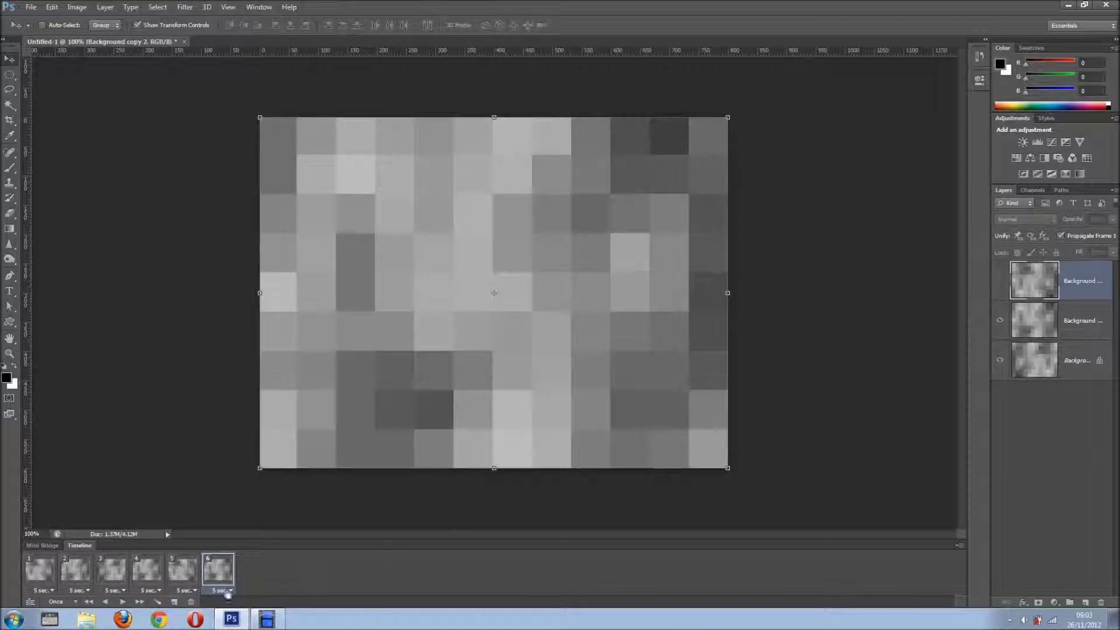
pyautogui.click(174, 602)
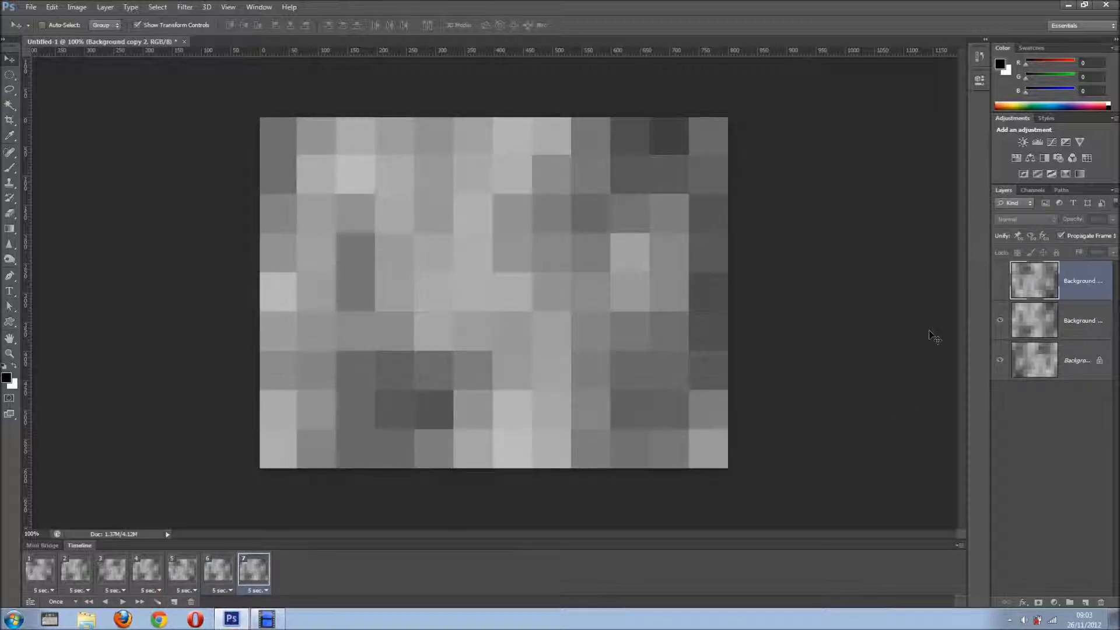
pyautogui.click(1001, 320)
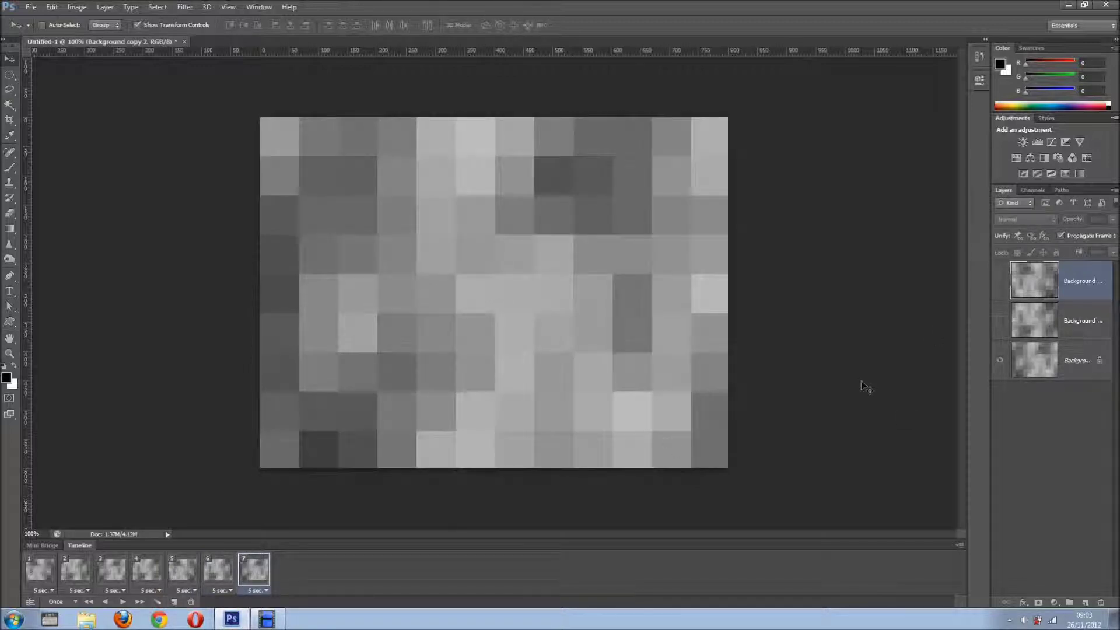
pyautogui.click(174, 602)
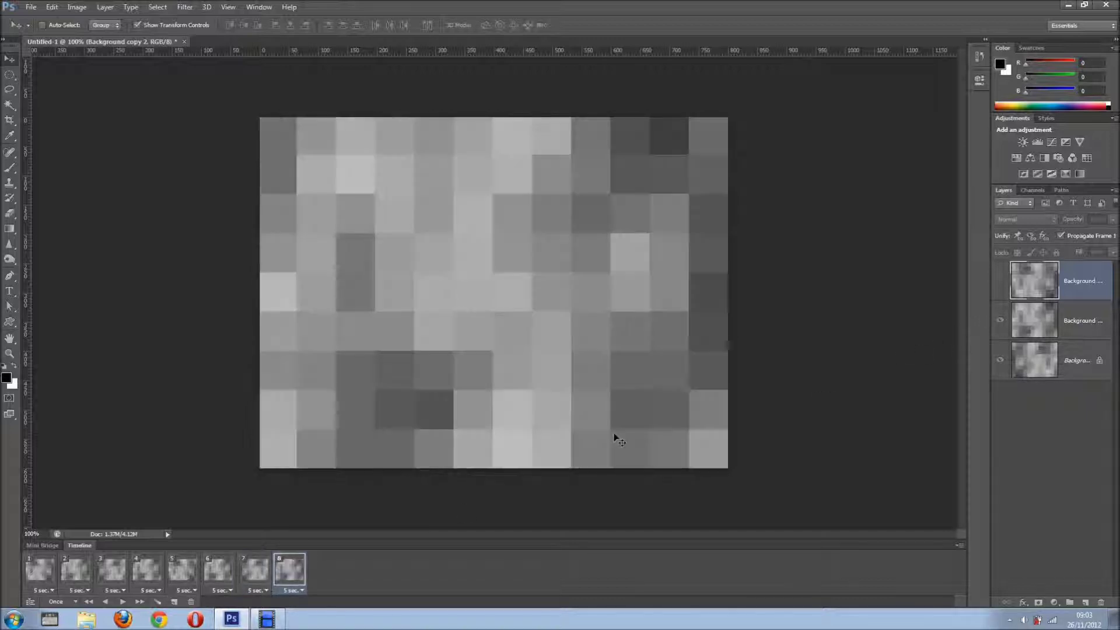
pyautogui.click(175, 603)
pyautogui.click(1000, 280)
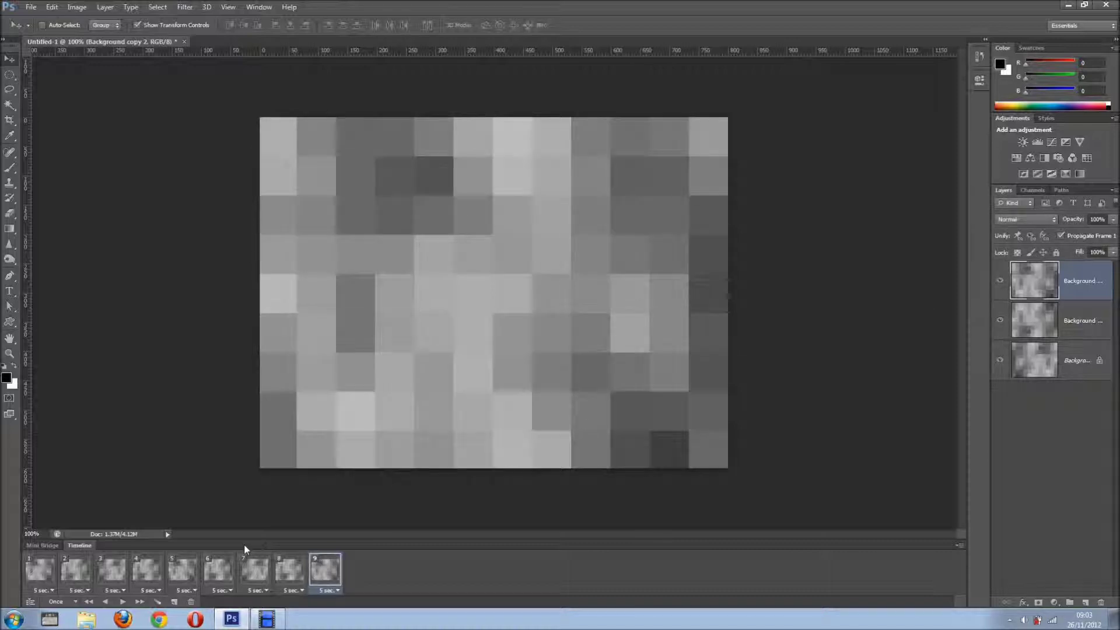
# Add frames 10 to 13, hiding the topmost layer in 10 and the middle layer in 11, then showing the middle in 12 and topmost in 13
pyautogui.click(174, 602)
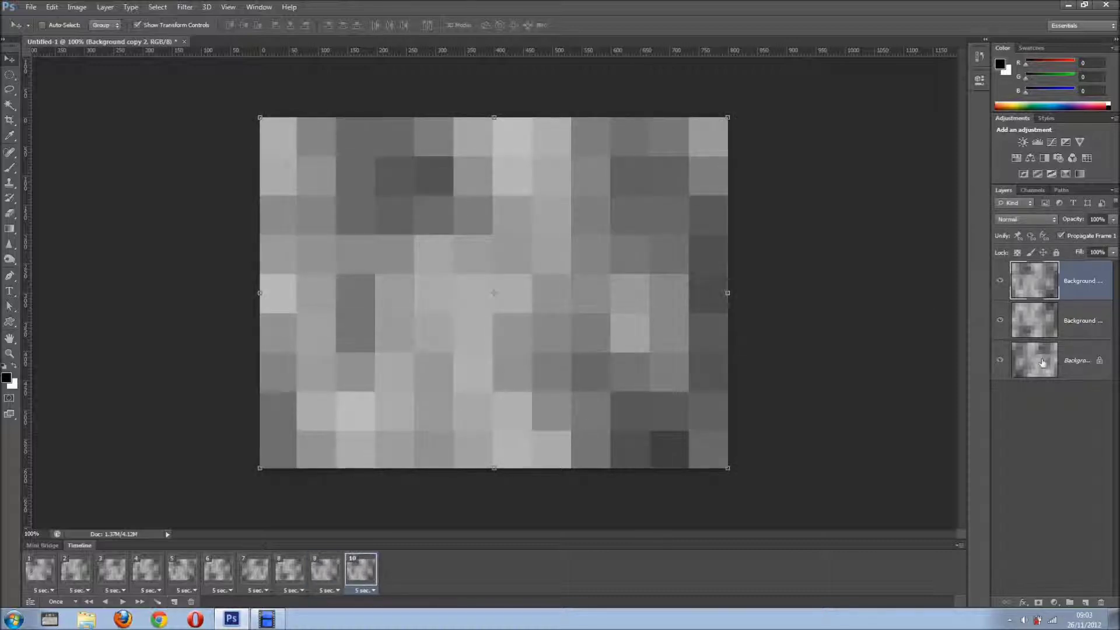
pyautogui.click(1000, 282)
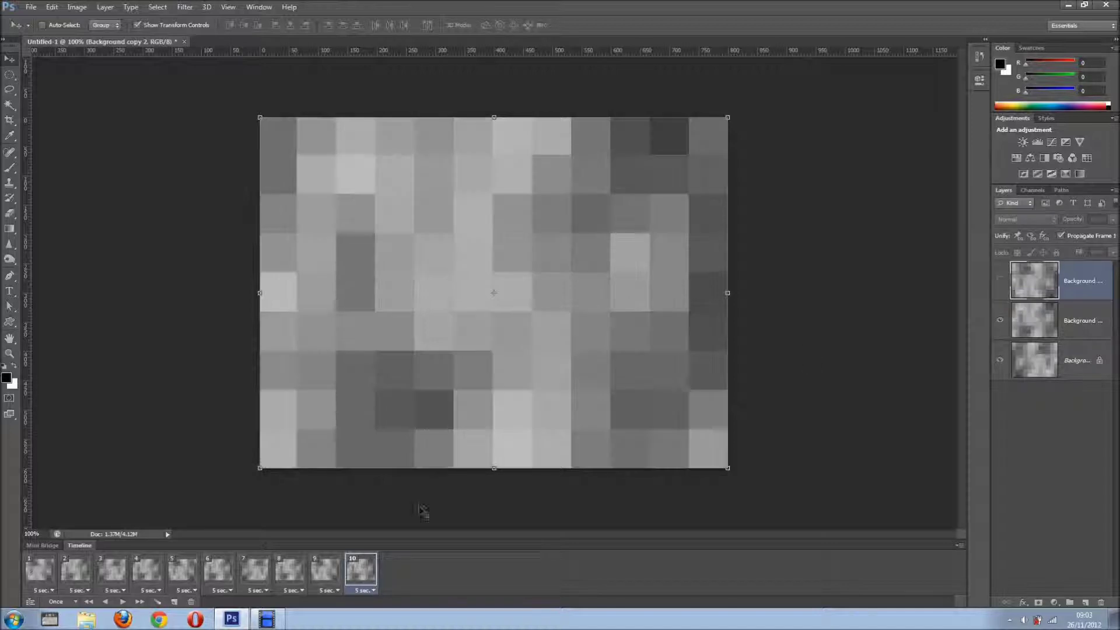
pyautogui.click(175, 602)
pyautogui.click(1002, 321)
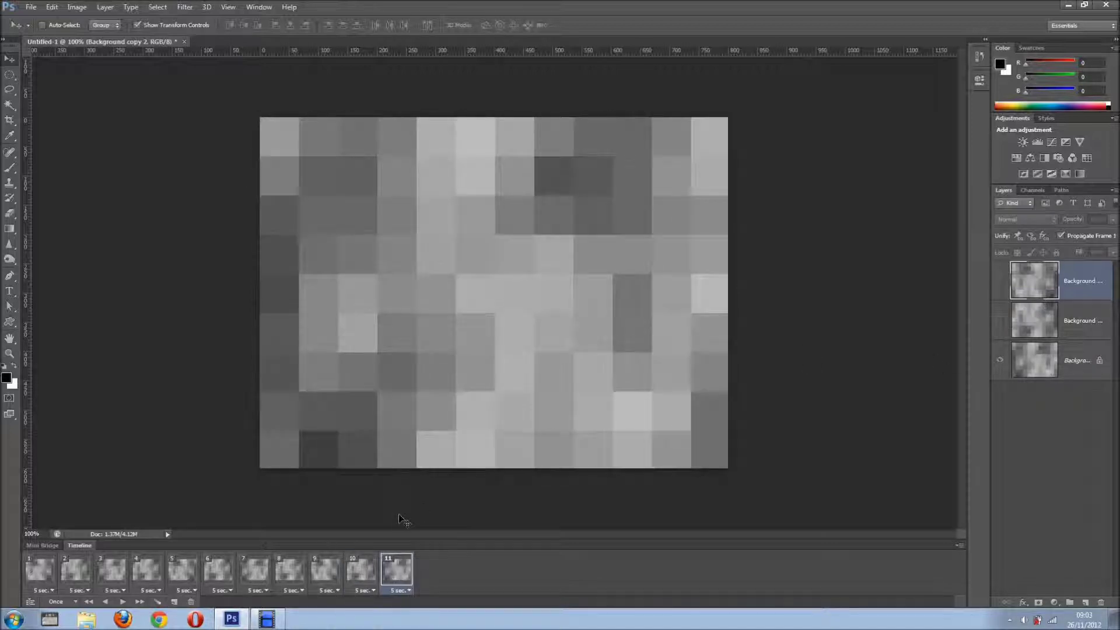
pyautogui.click(175, 603)
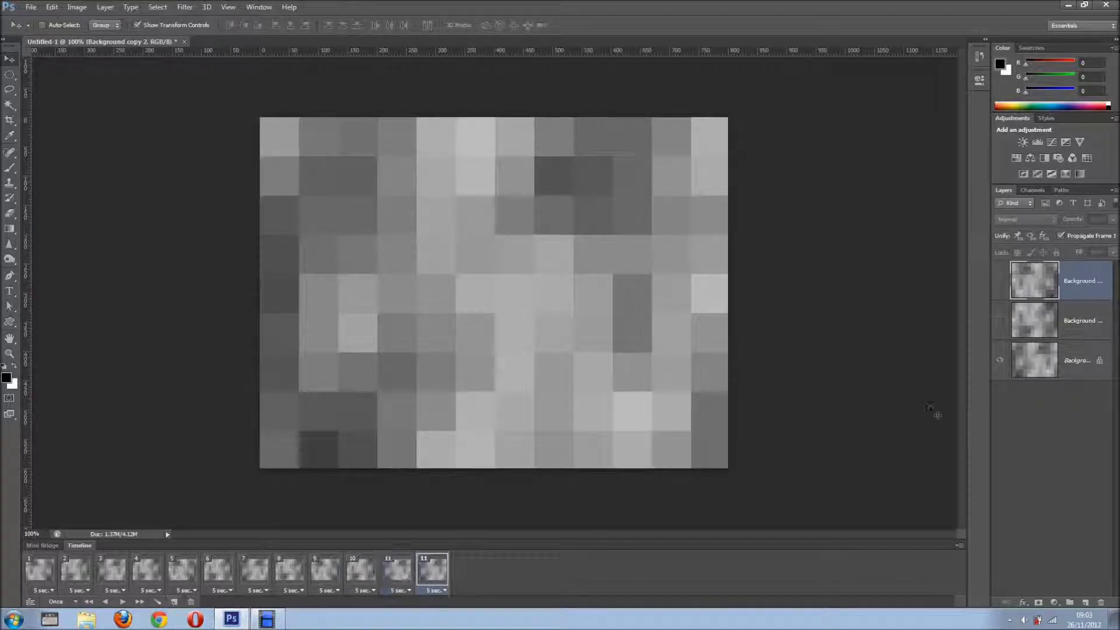
pyautogui.click(1001, 322)
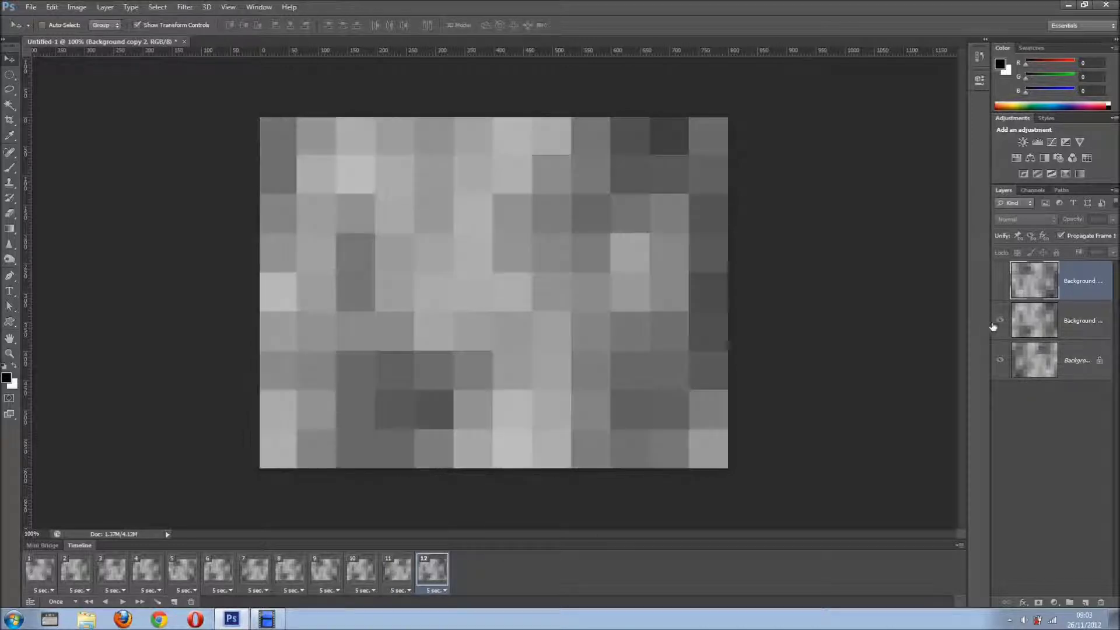
pyautogui.click(175, 602)
pyautogui.click(1001, 280)
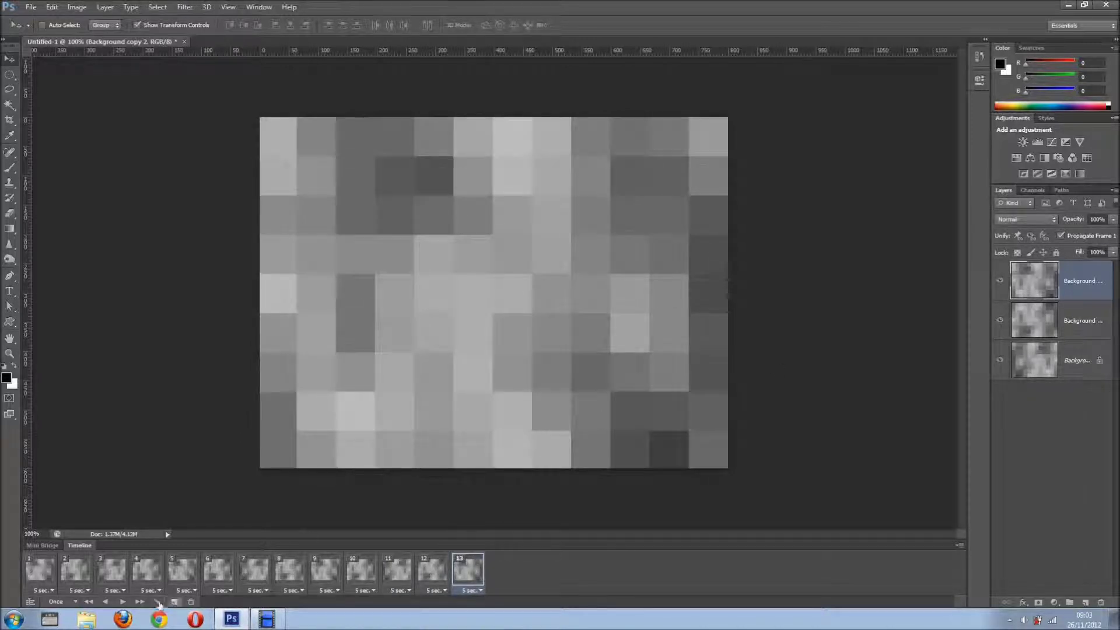
# Add frames 14 to 17, hiding the topmost layer in 14 and the middle layer in 15, then showing the middle in 16 and topmost in 17
pyautogui.click(175, 602)
pyautogui.click(1001, 280)
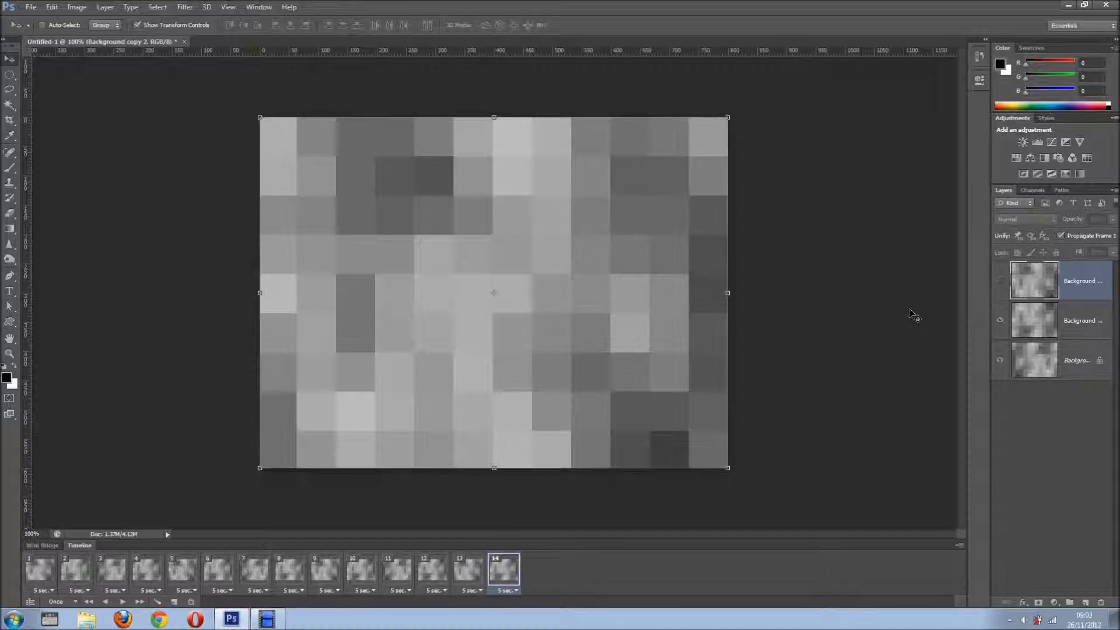
pyautogui.click(173, 602)
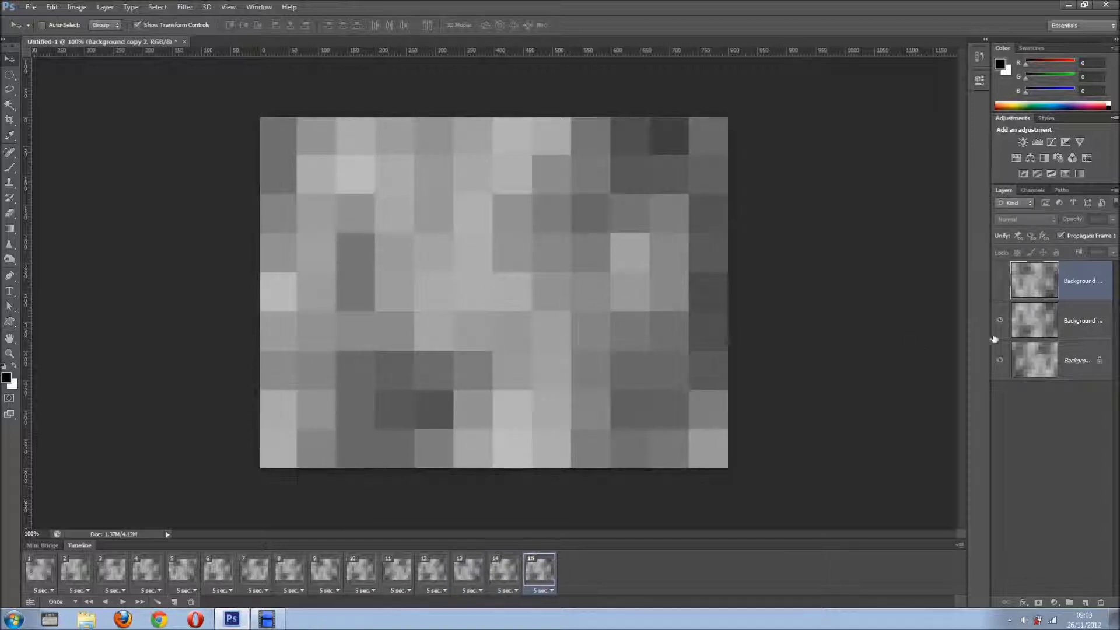
pyautogui.click(1001, 320)
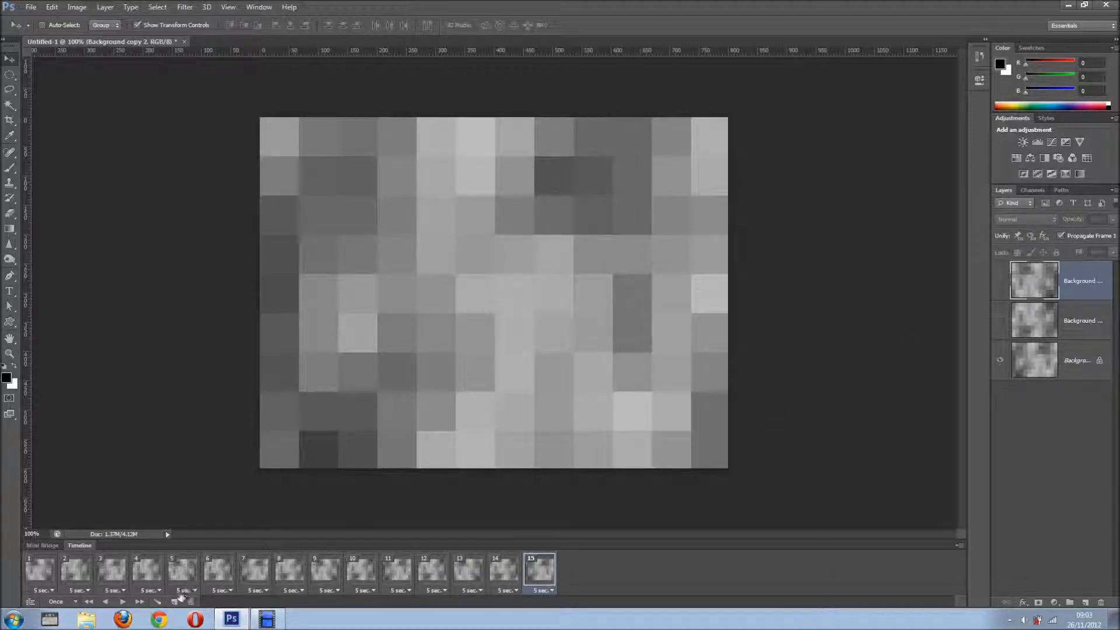
pyautogui.click(175, 601)
pyautogui.click(1000, 320)
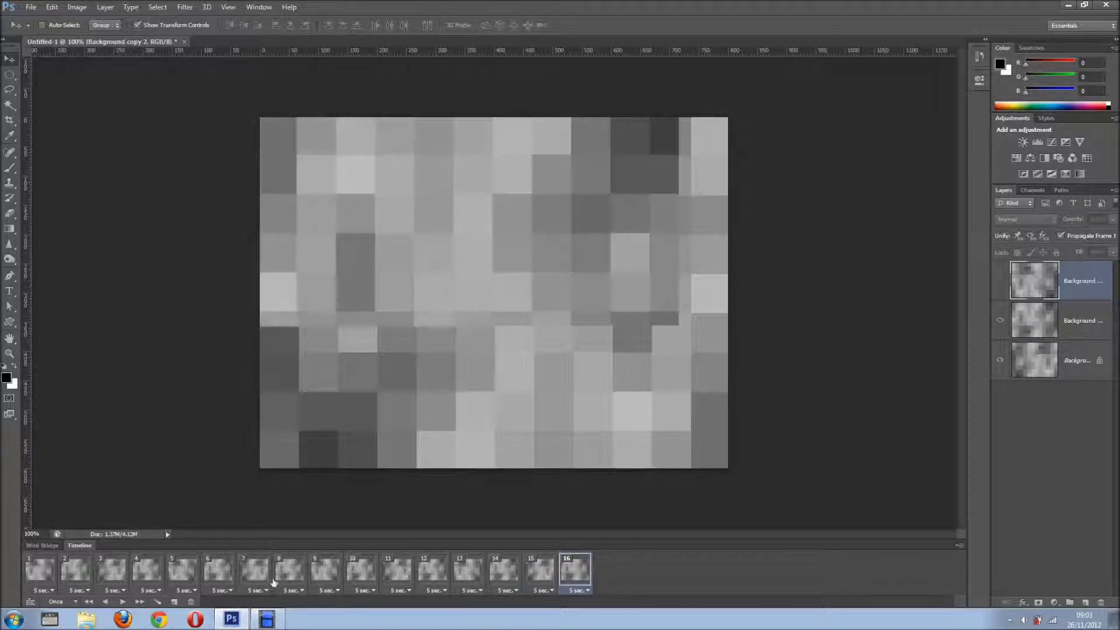
pyautogui.click(173, 602)
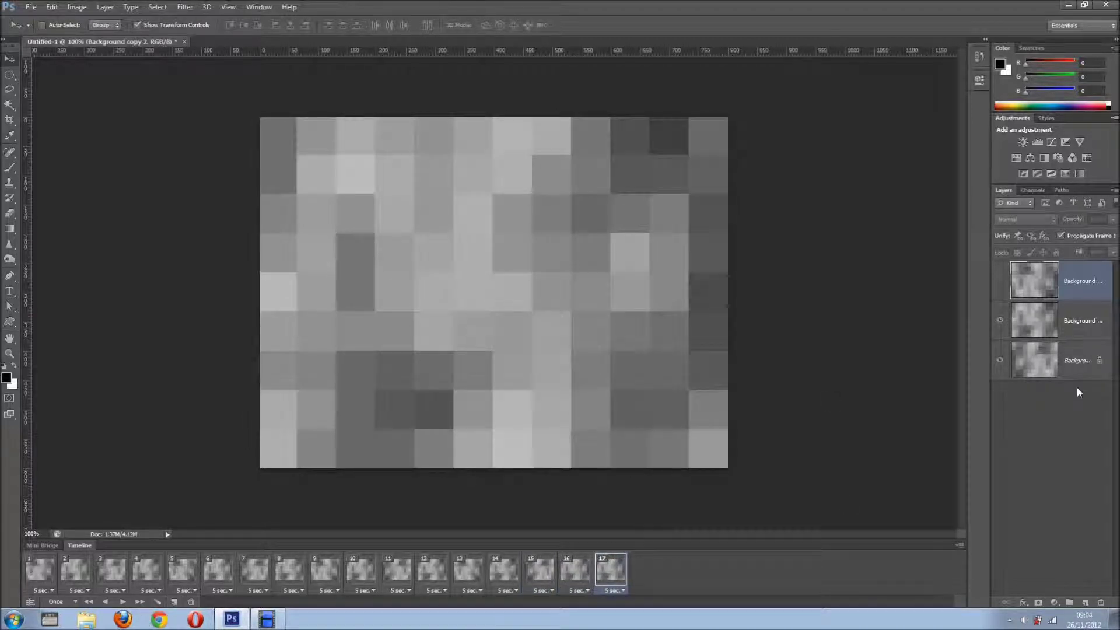
pyautogui.click(1000, 280)
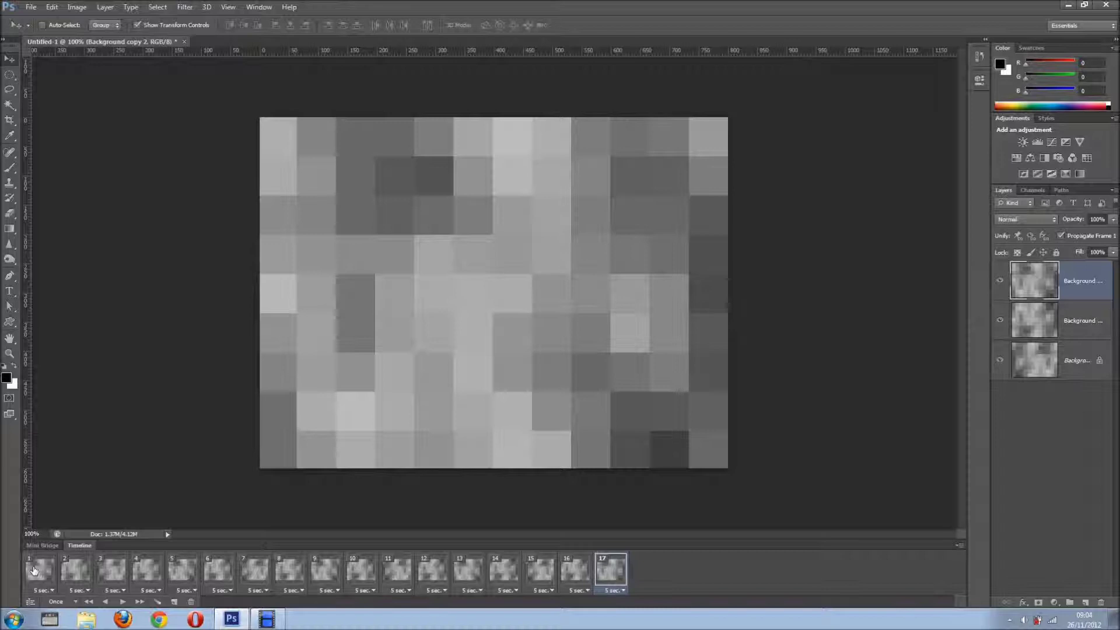
# Set the delay of all 17 frames to 0.2 seconds in the widened floating Timeline and play the animation
pyautogui.keyDown('shift'); pyautogui.click(37, 570); pyautogui.keyUp('shift')
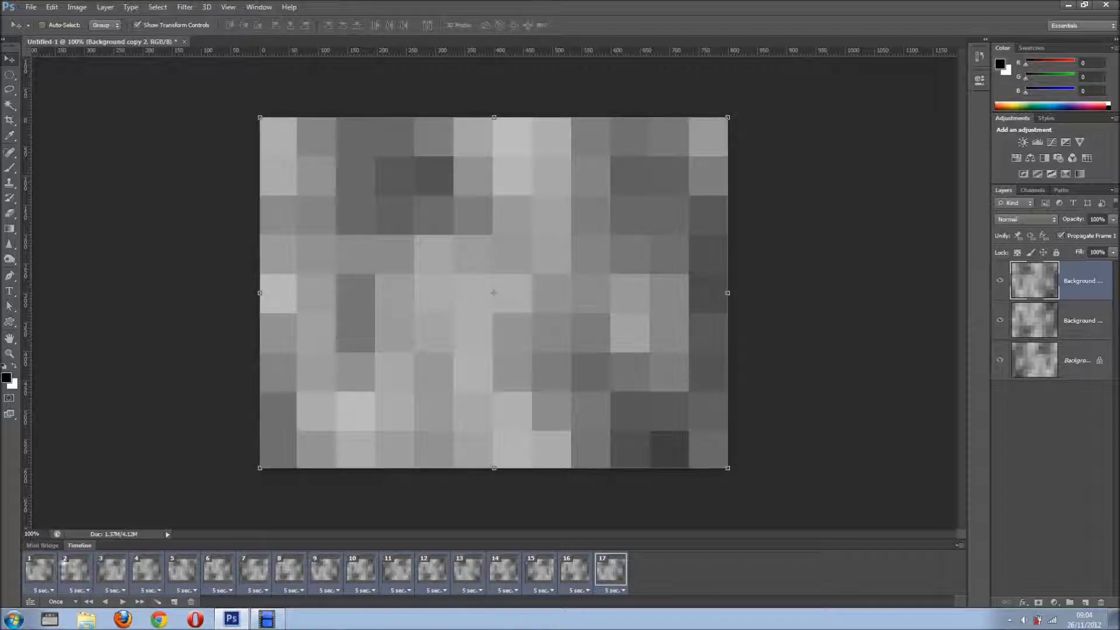
pyautogui.rightClick(81, 554)
pyautogui.click(96, 561)
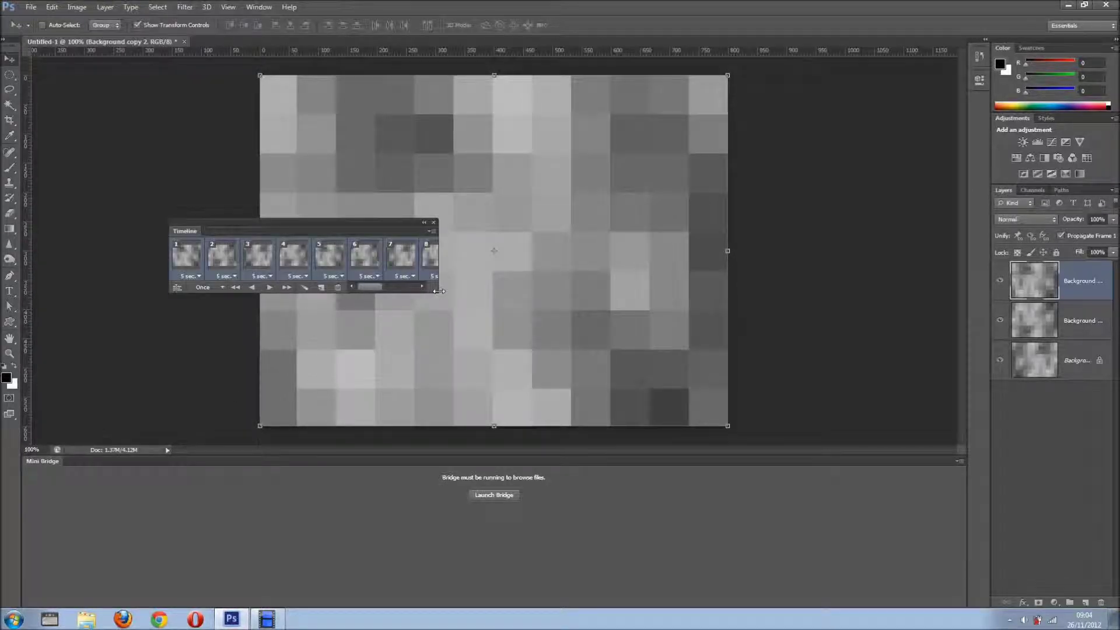
pyautogui.moveTo(441, 291); pyautogui.dragTo(490, 299)
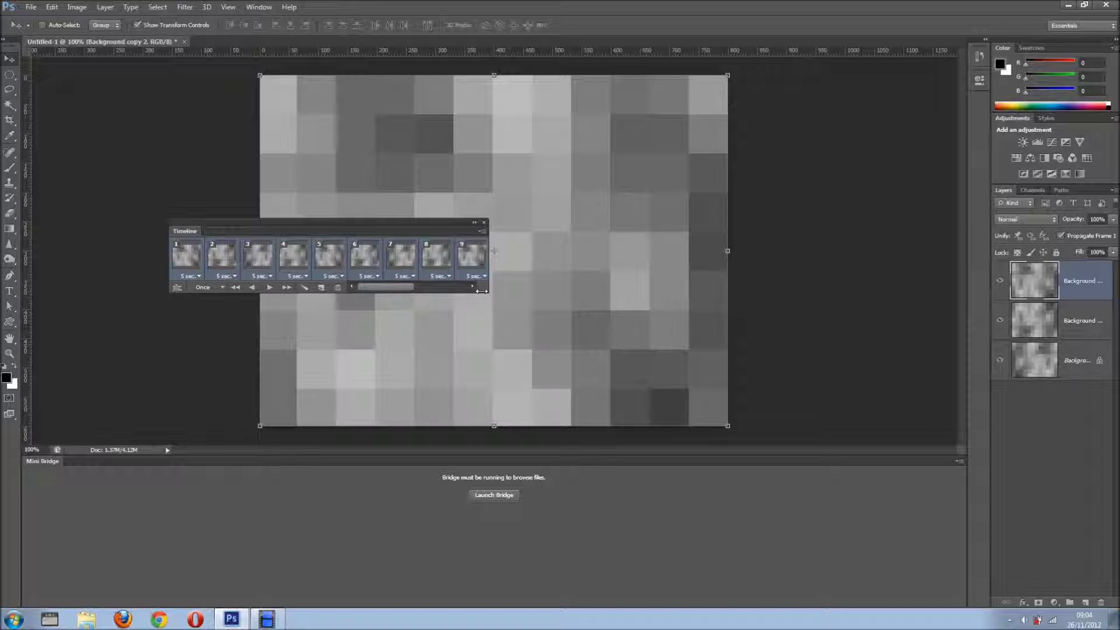
pyautogui.moveTo(484, 291); pyautogui.dragTo(529, 291)
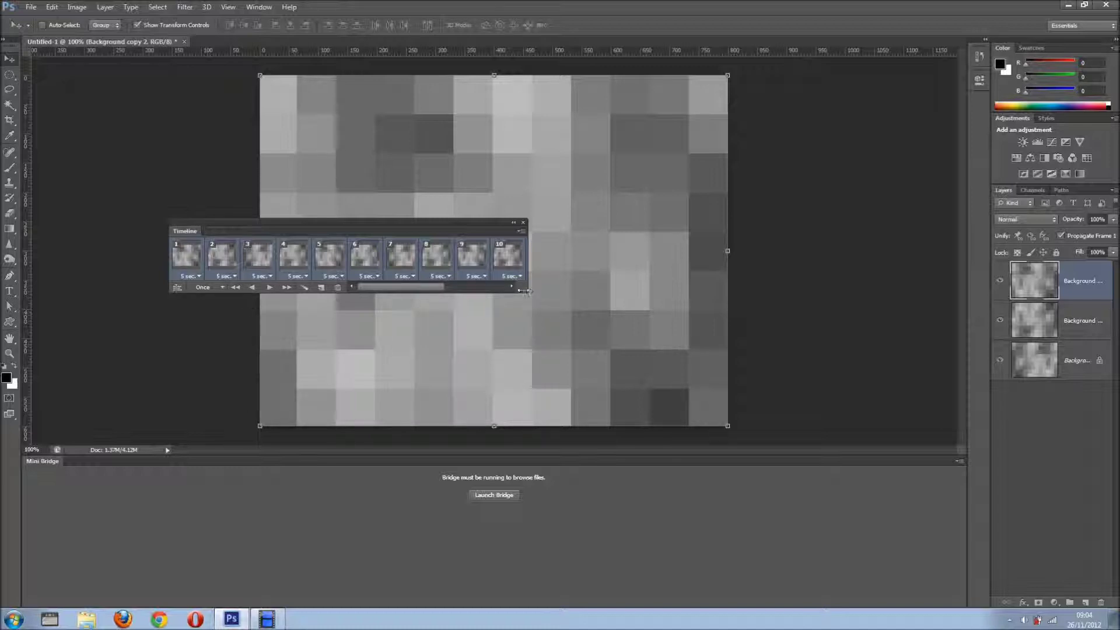
pyautogui.moveTo(525, 291); pyautogui.dragTo(589, 291)
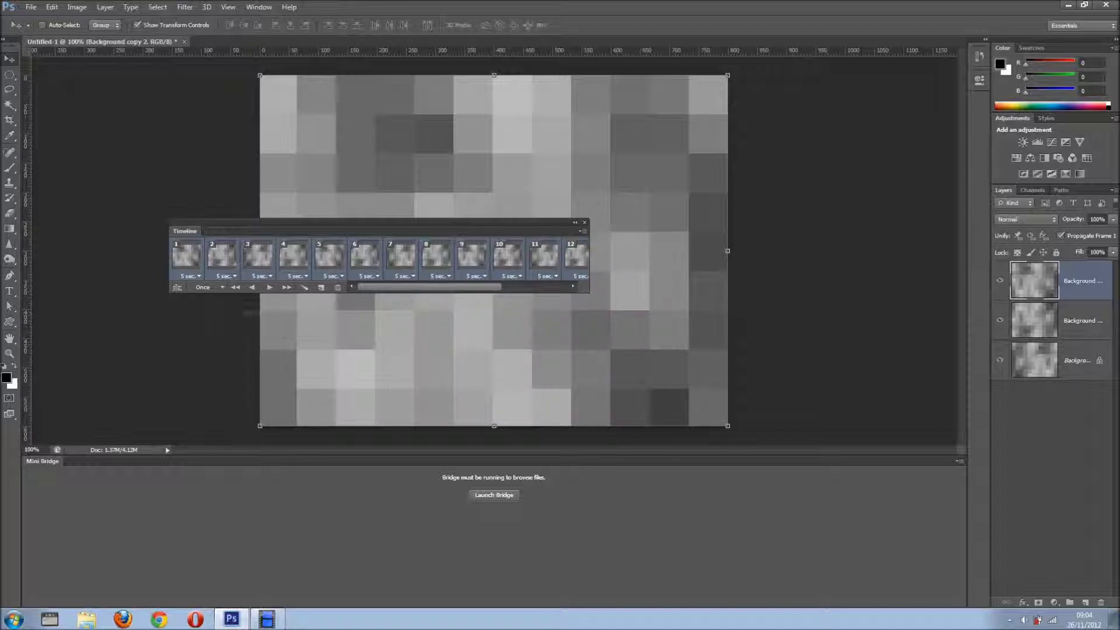
pyautogui.click(200, 277)
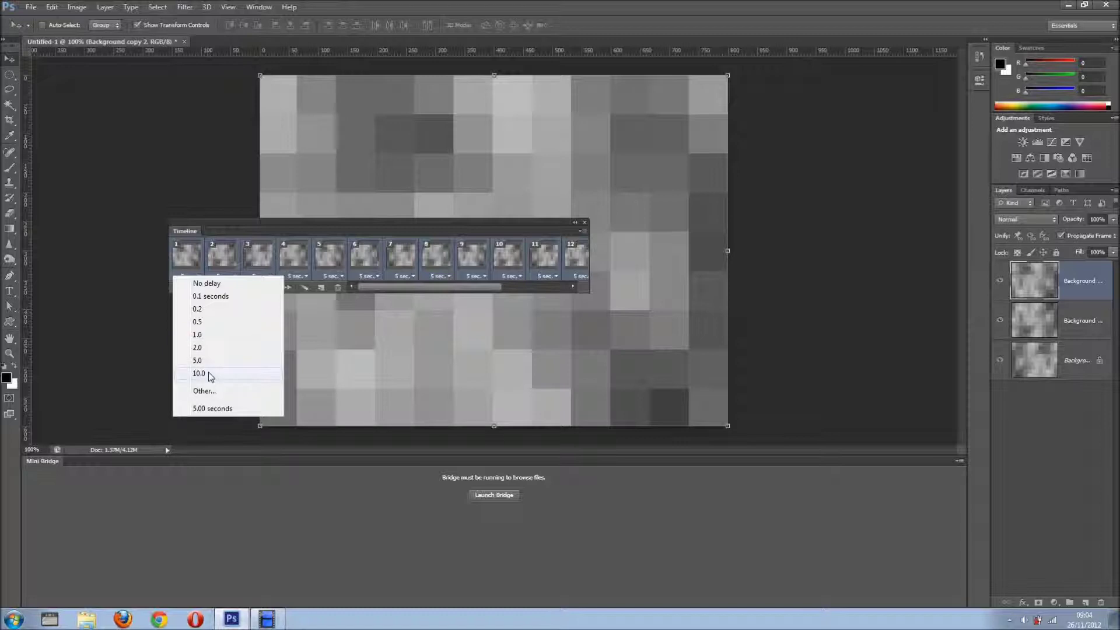
pyautogui.click(210, 312)
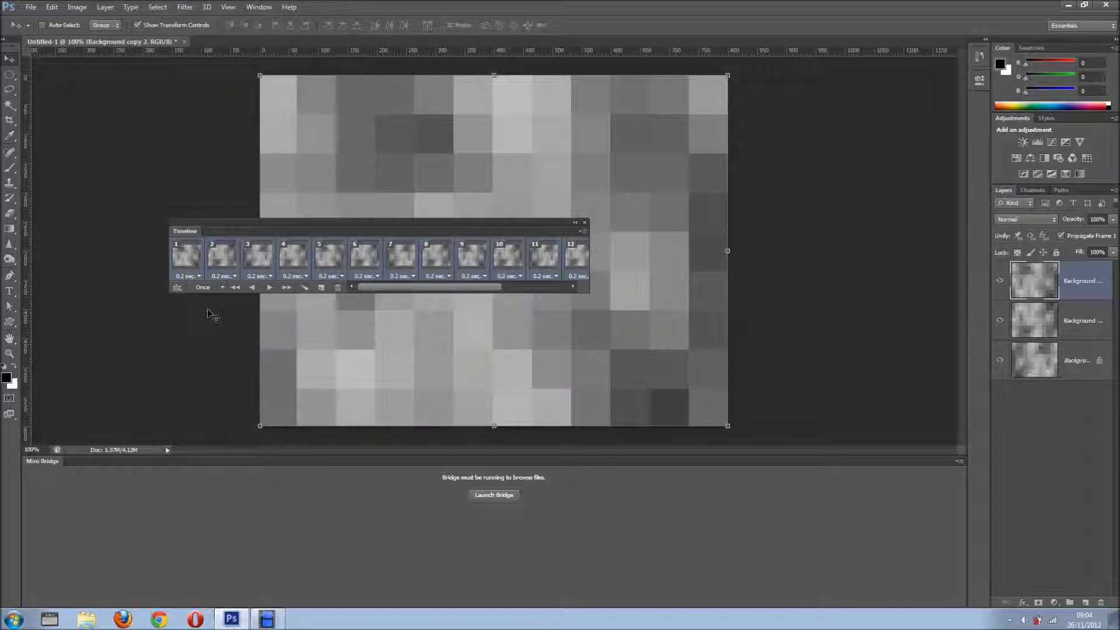
pyautogui.click(268, 288)
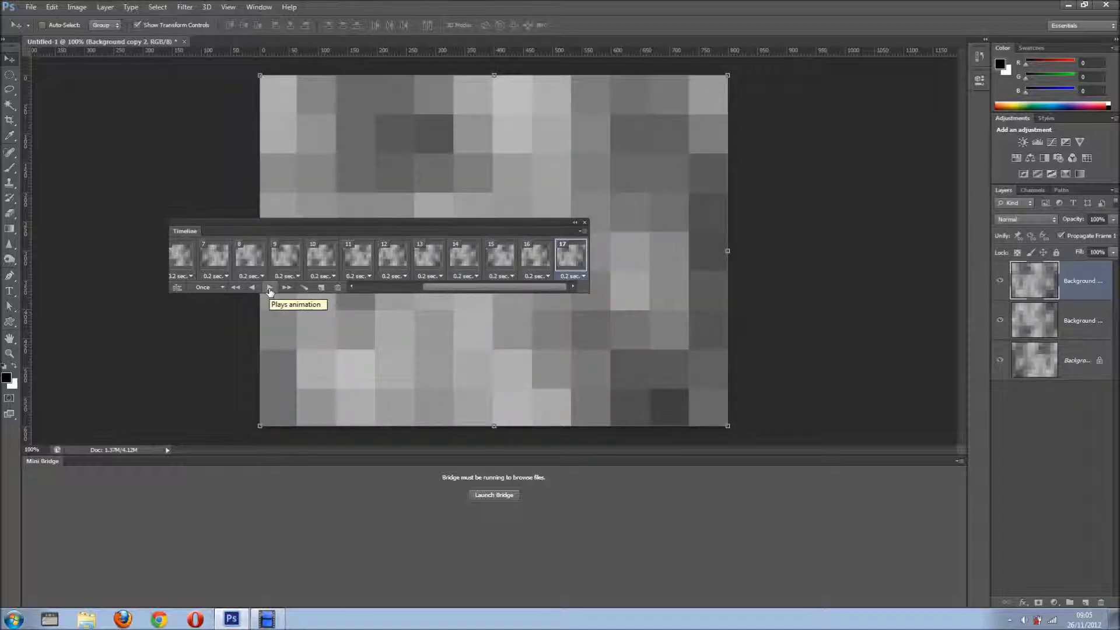
# Close the floating Timeline and dock it alongside Mini Bridge again
pyautogui.click(584, 223)
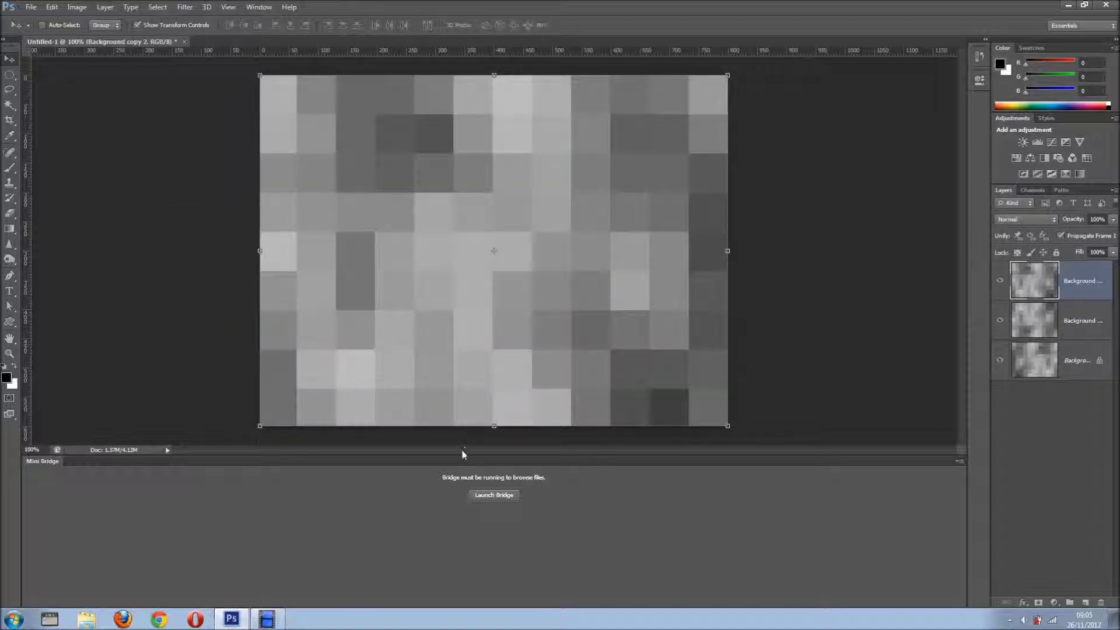
pyautogui.moveTo(460, 457); pyautogui.dragTo(285, 383)
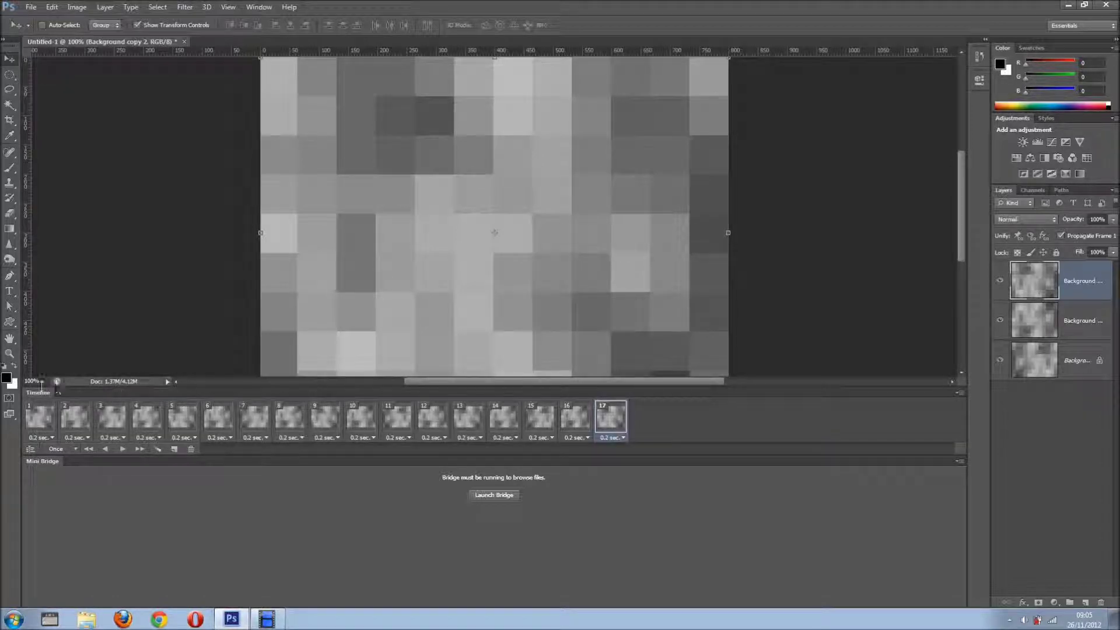
pyautogui.moveTo(44, 398); pyautogui.dragTo(76, 459)
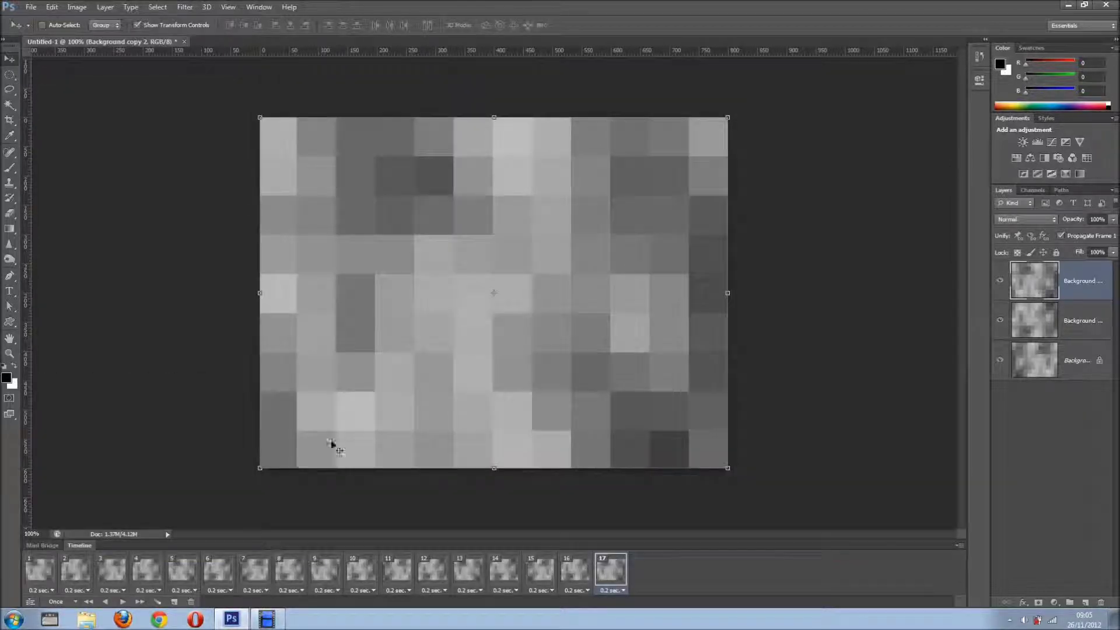
# Play the 17-frame animation from the docked Timeline to check its pace
pyautogui.click(105, 602)
pyautogui.click(120, 602)
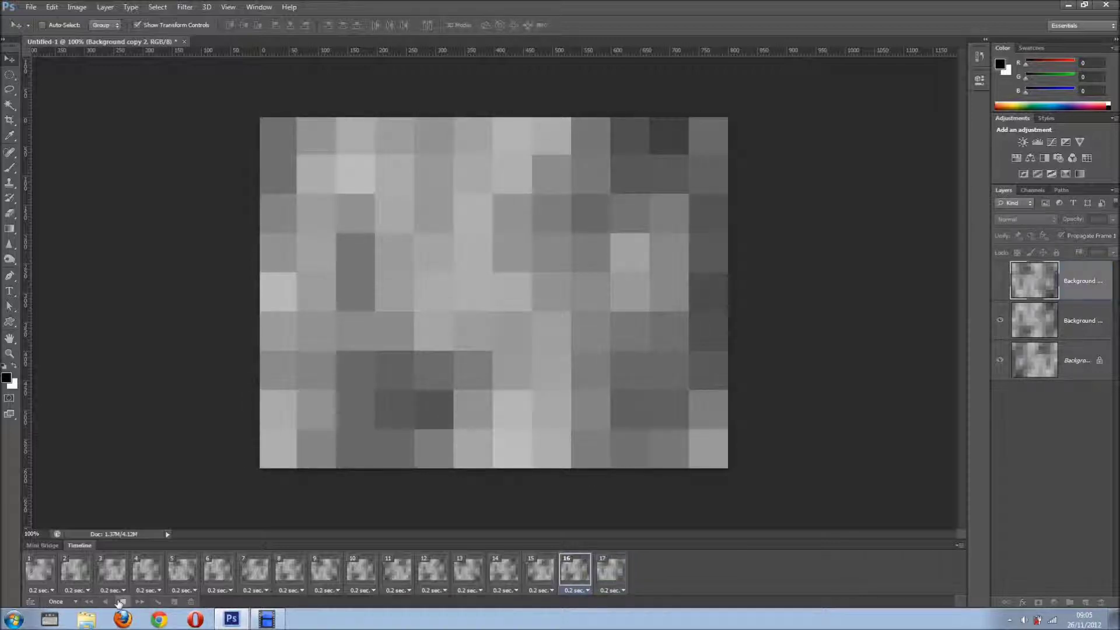
pyautogui.click(120, 602)
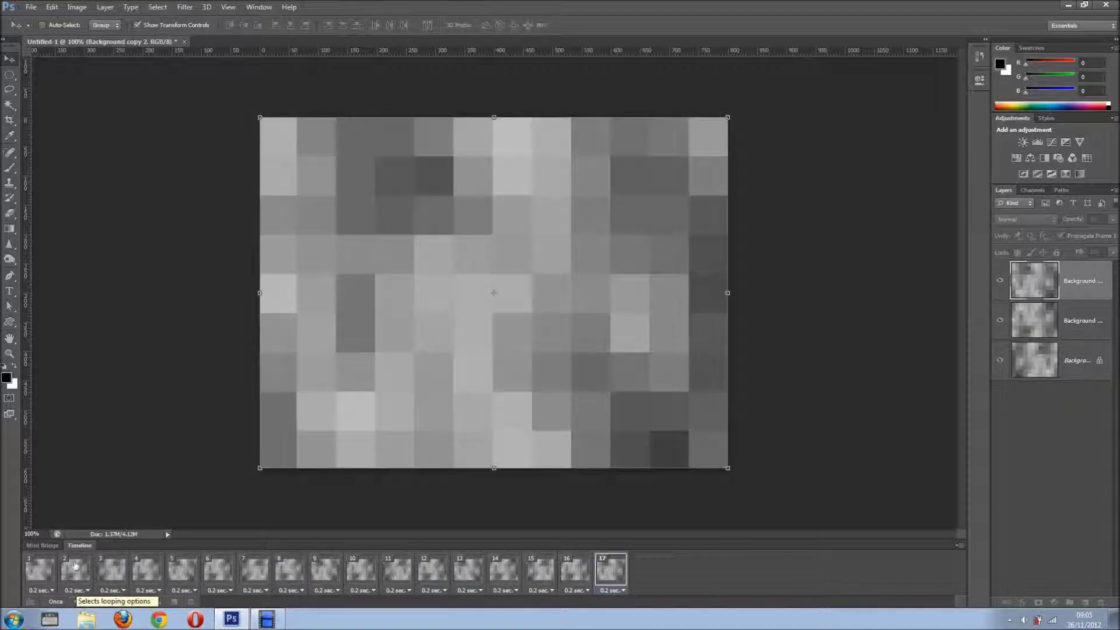
# Float the Timeline, set the animation's looping option to Forever, and play it to check the loop
pyautogui.moveTo(79, 547); pyautogui.dragTo(193, 275)
pyautogui.click(231, 332)
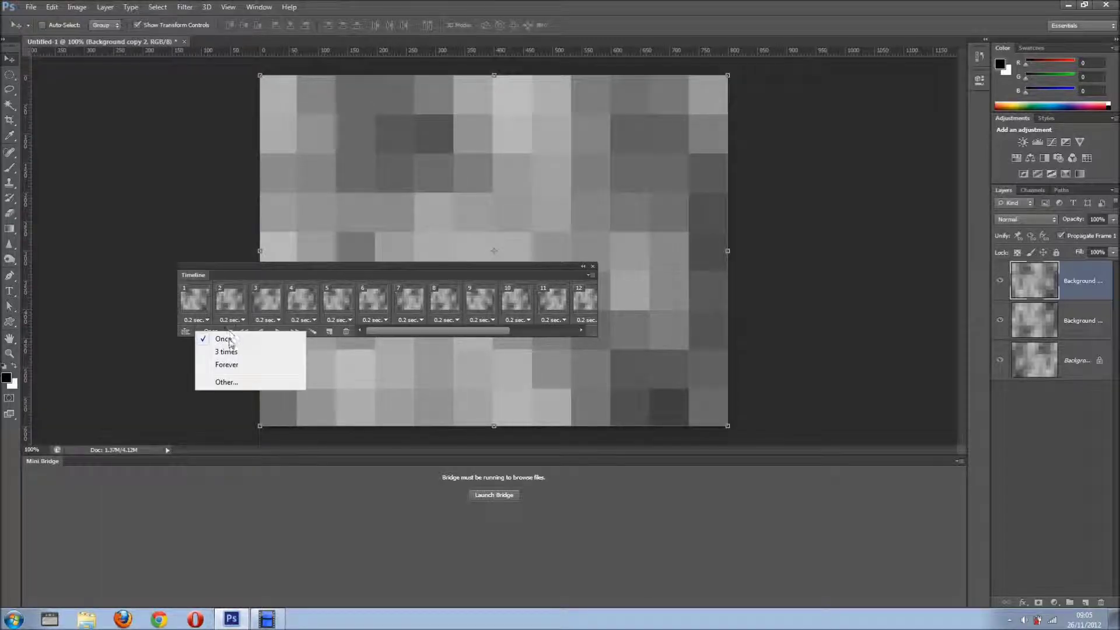
pyautogui.click(227, 365)
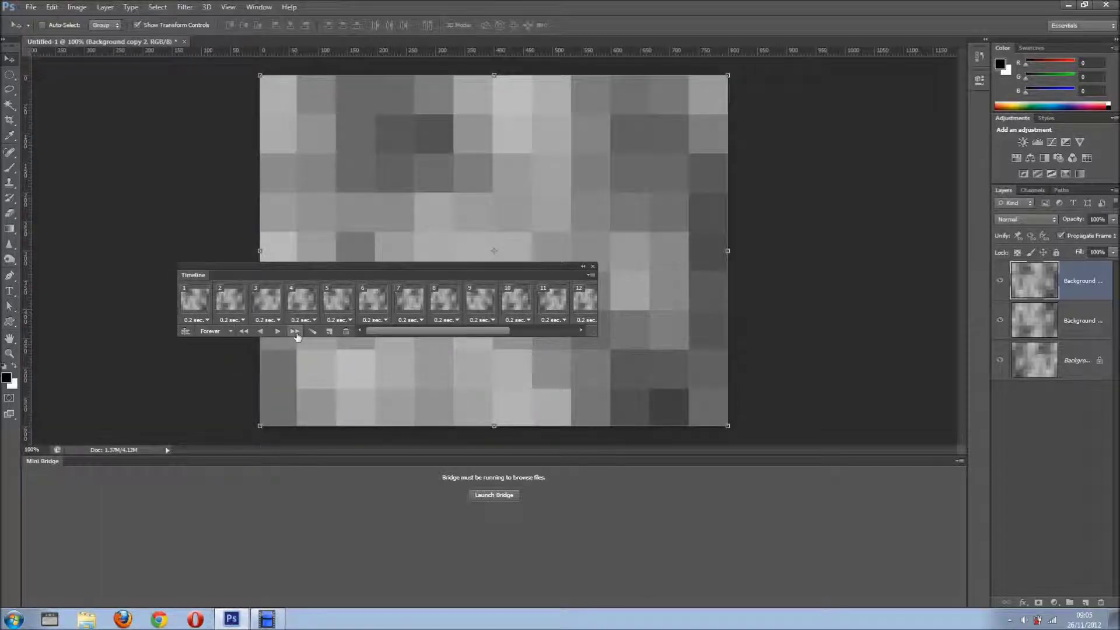
pyautogui.click(279, 332)
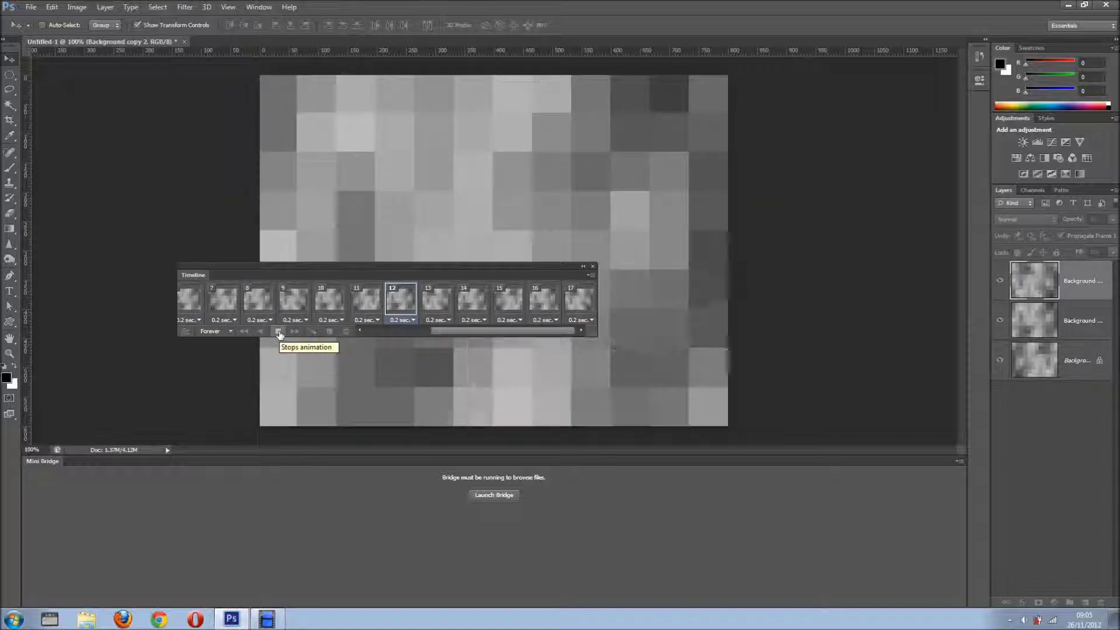
pyautogui.click(279, 331)
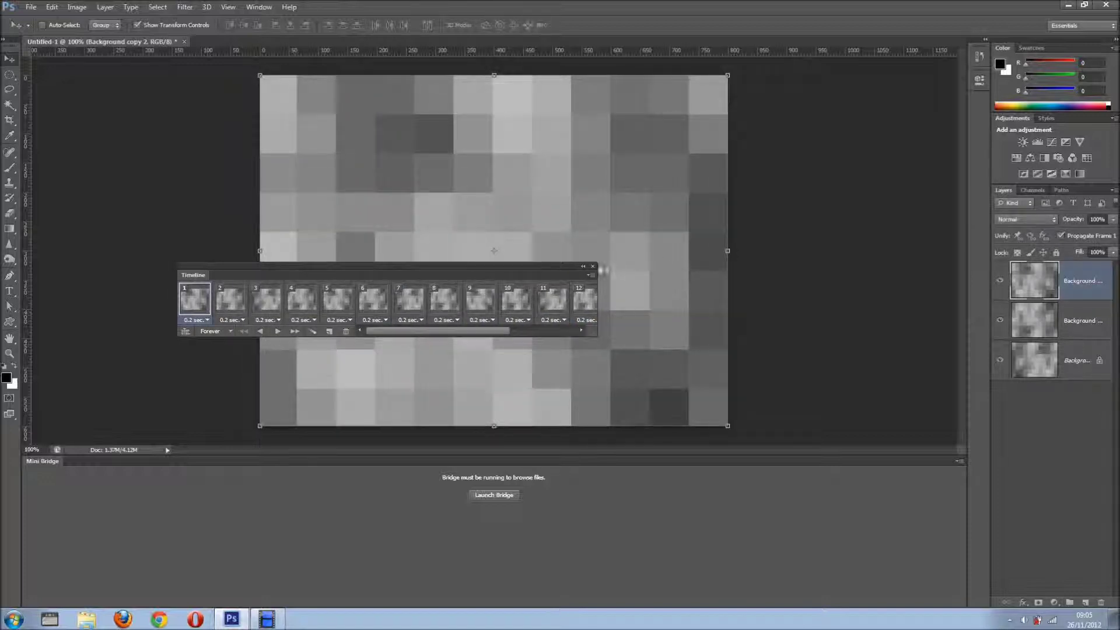
# Close the floating Timeline and restore it docked beside Mini Bridge
pyautogui.click(593, 266)
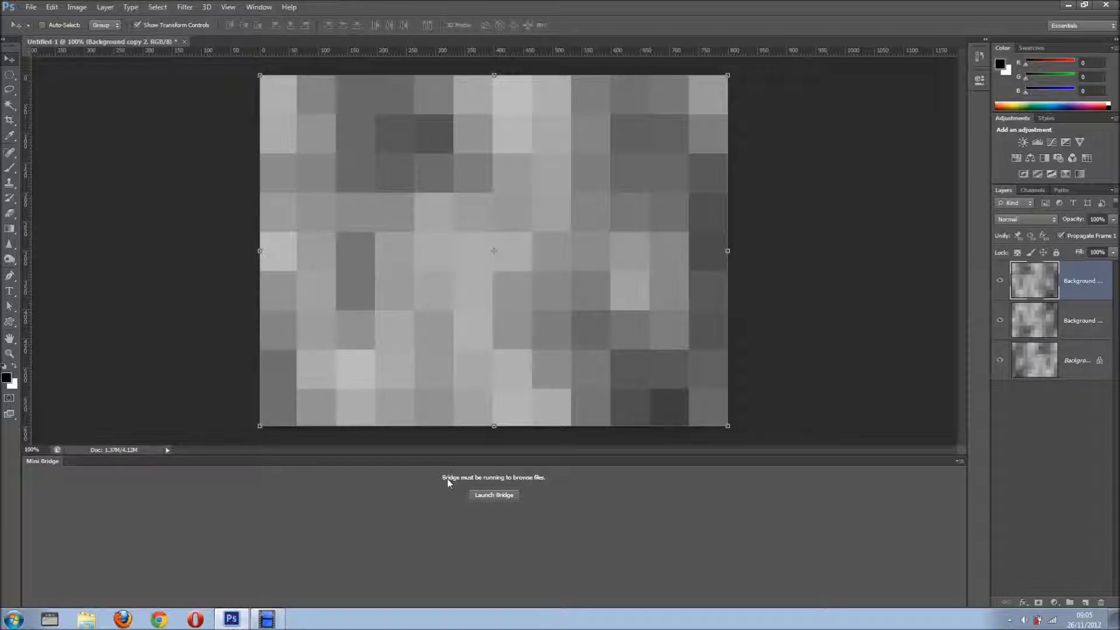
pyautogui.moveTo(450, 473); pyautogui.dragTo(450, 458)
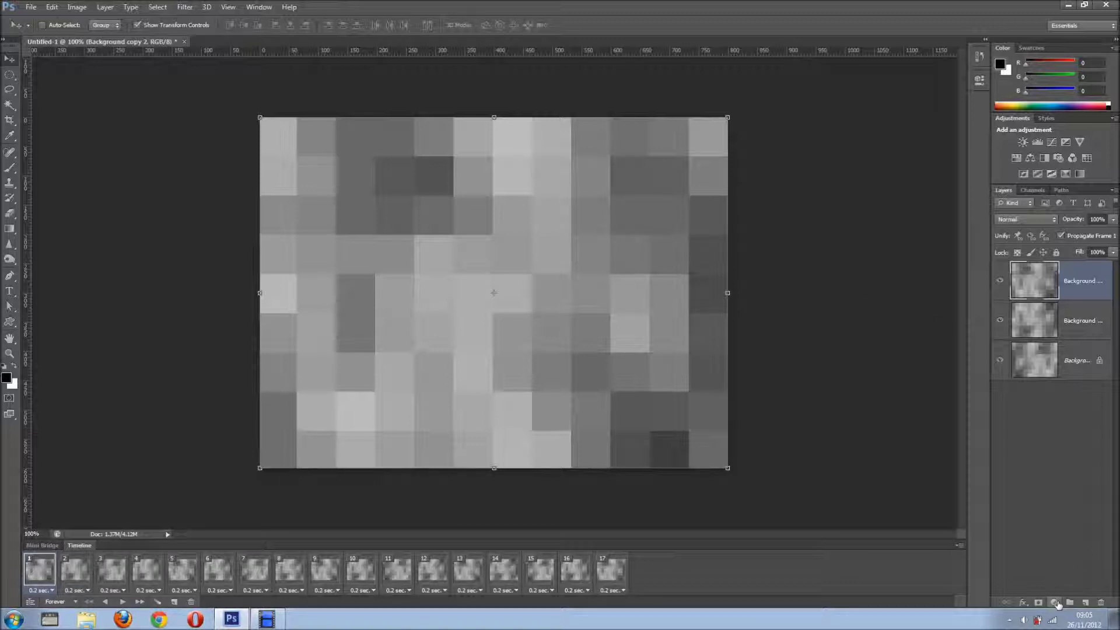
# Tint every frame with a topmost Hue/Saturation adjustment layer, Colorize on and Hue 241, and play the animation
pyautogui.click(1055, 603)
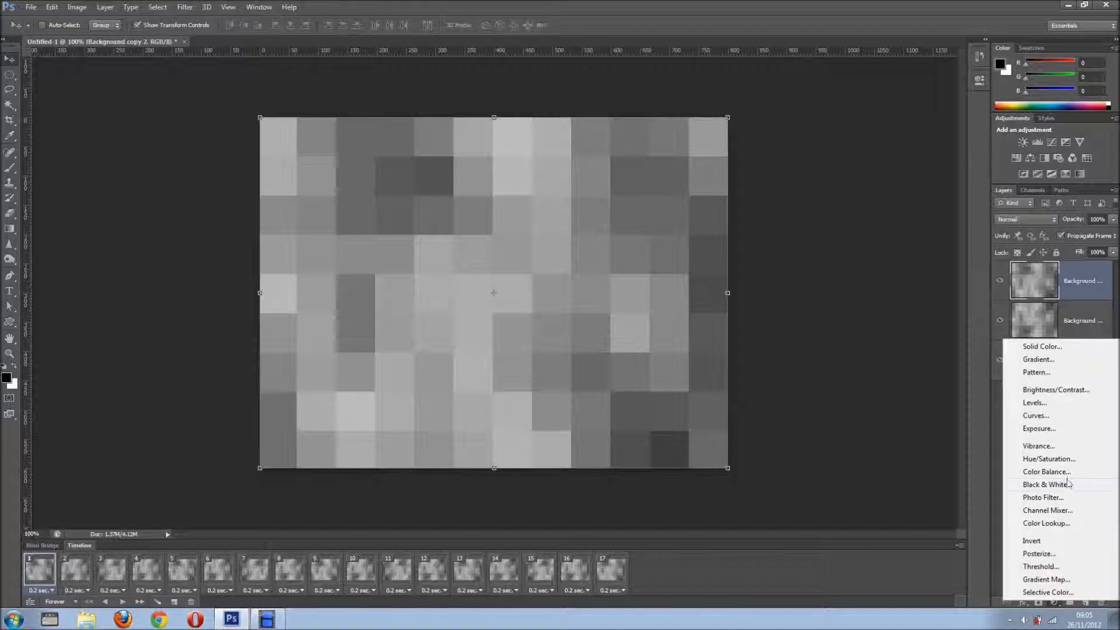
pyautogui.click(1065, 460)
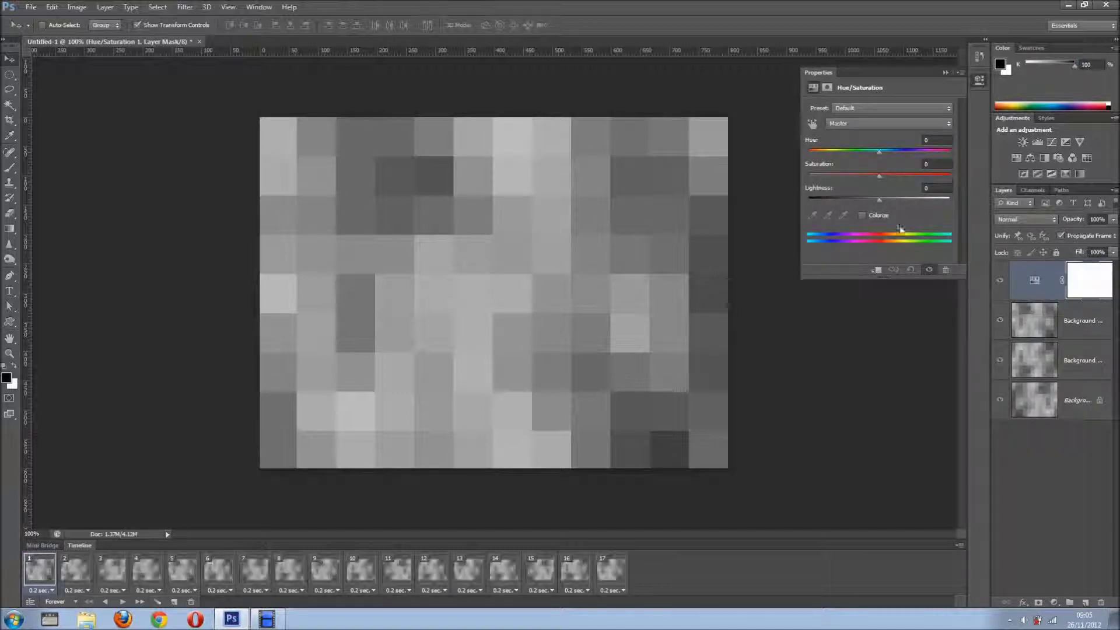
pyautogui.click(862, 215)
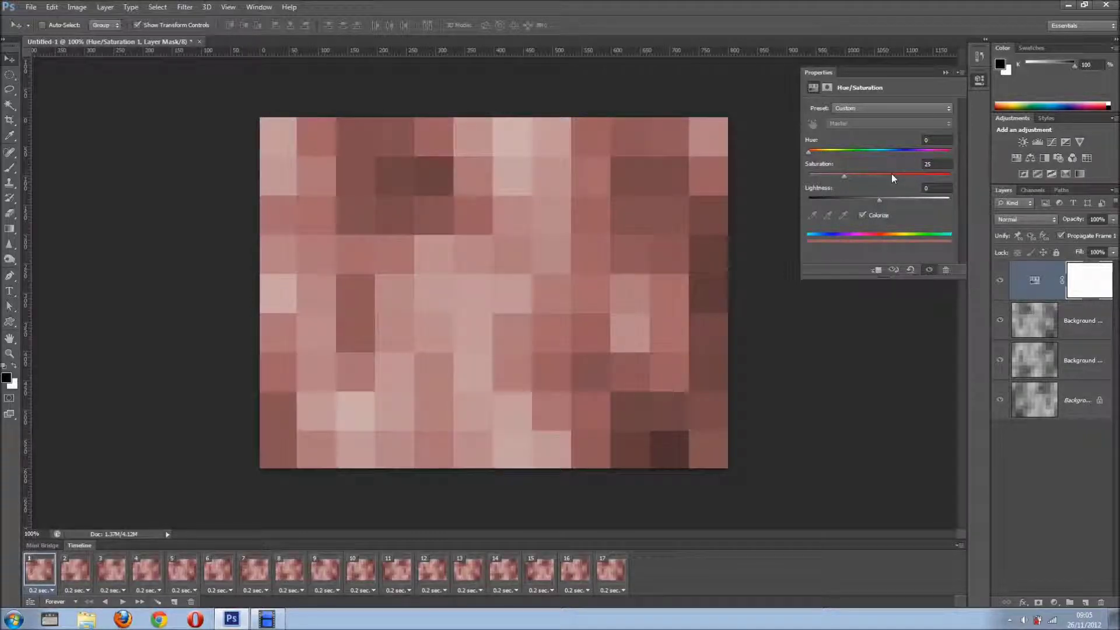
pyautogui.click(902, 152)
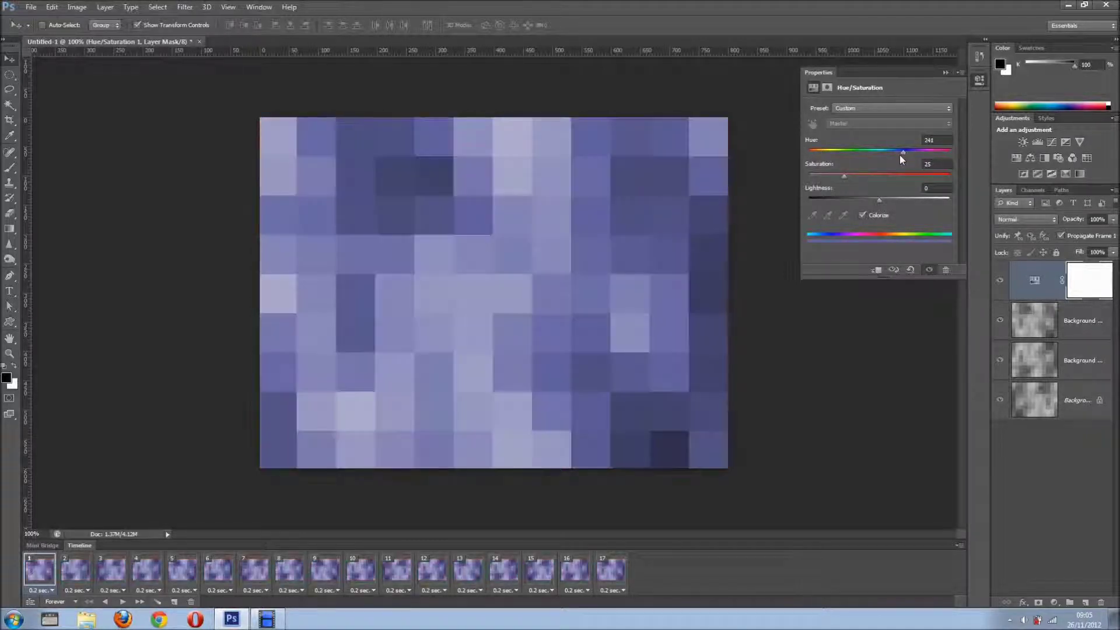
pyautogui.click(945, 73)
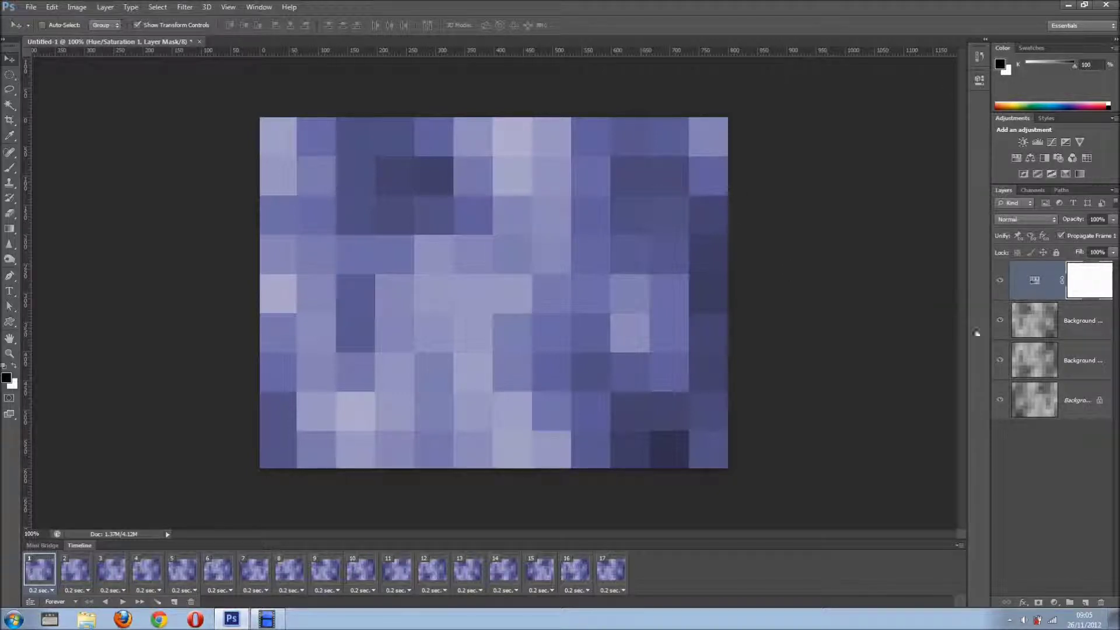
pyautogui.click(122, 601)
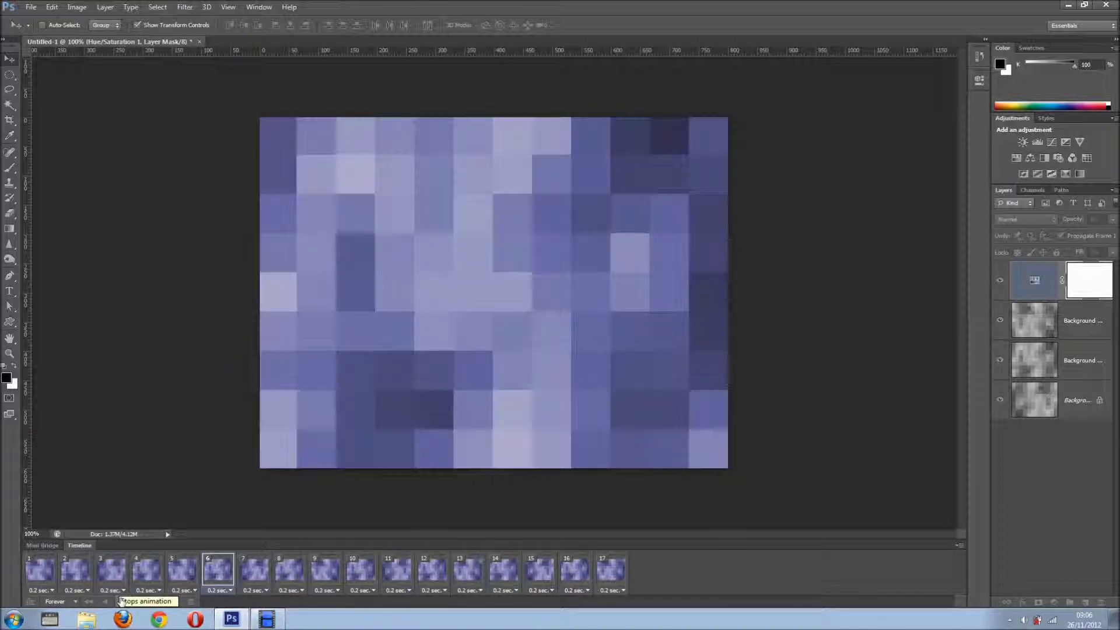
pyautogui.click(121, 602)
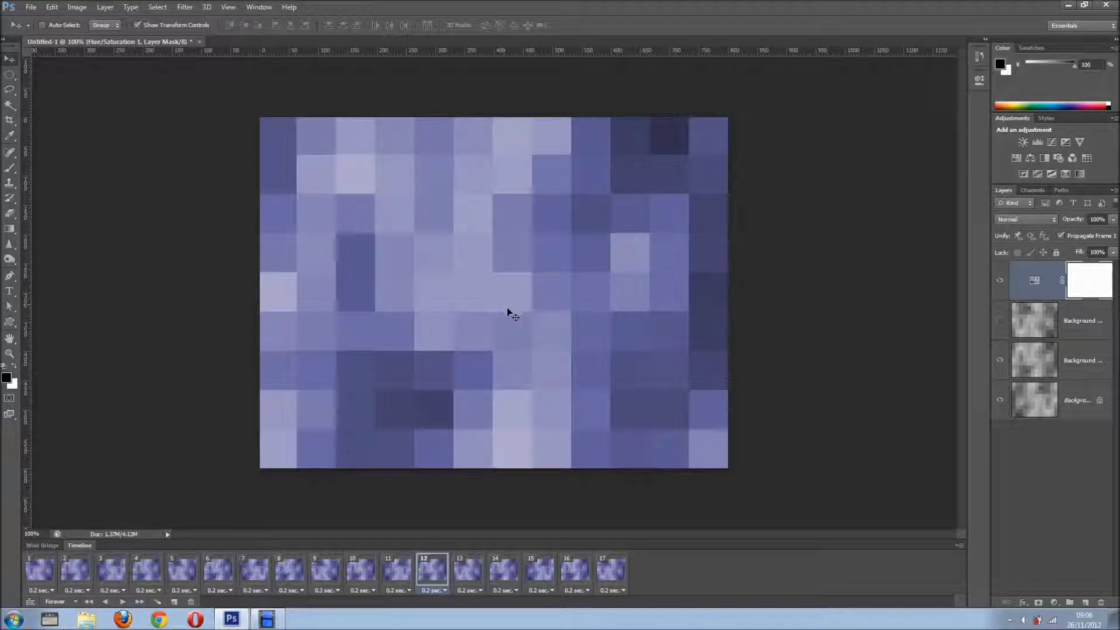
# Review the format and preset choices for rendering the animation as video, and leave the Render Video settings without exporting
pyautogui.click(32, 8)
pyautogui.moveTo(124, 231)
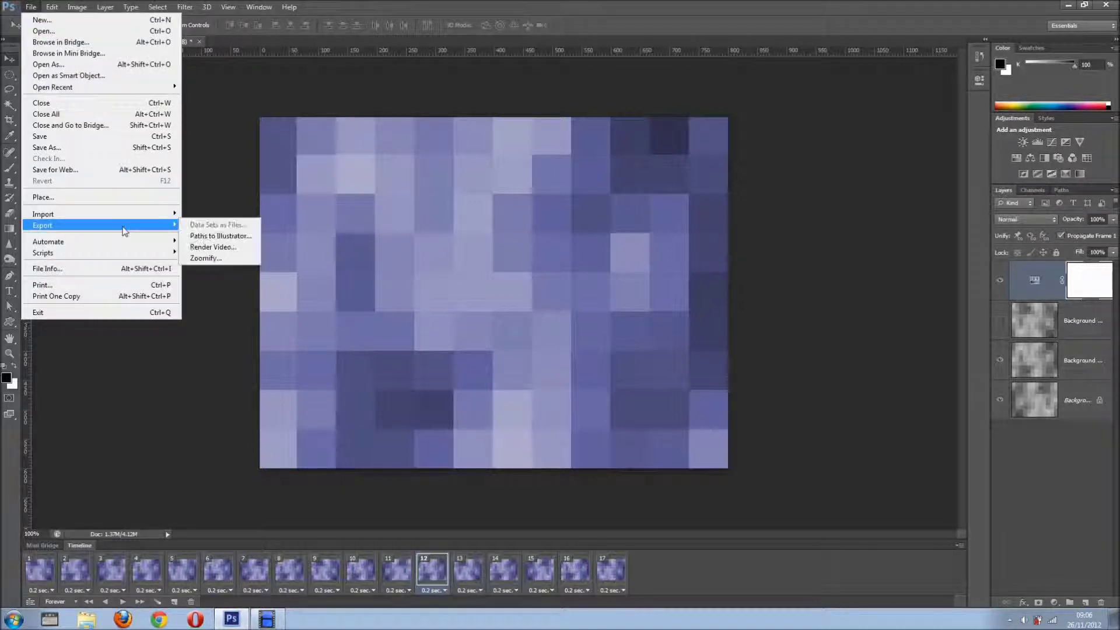
pyautogui.click(227, 249)
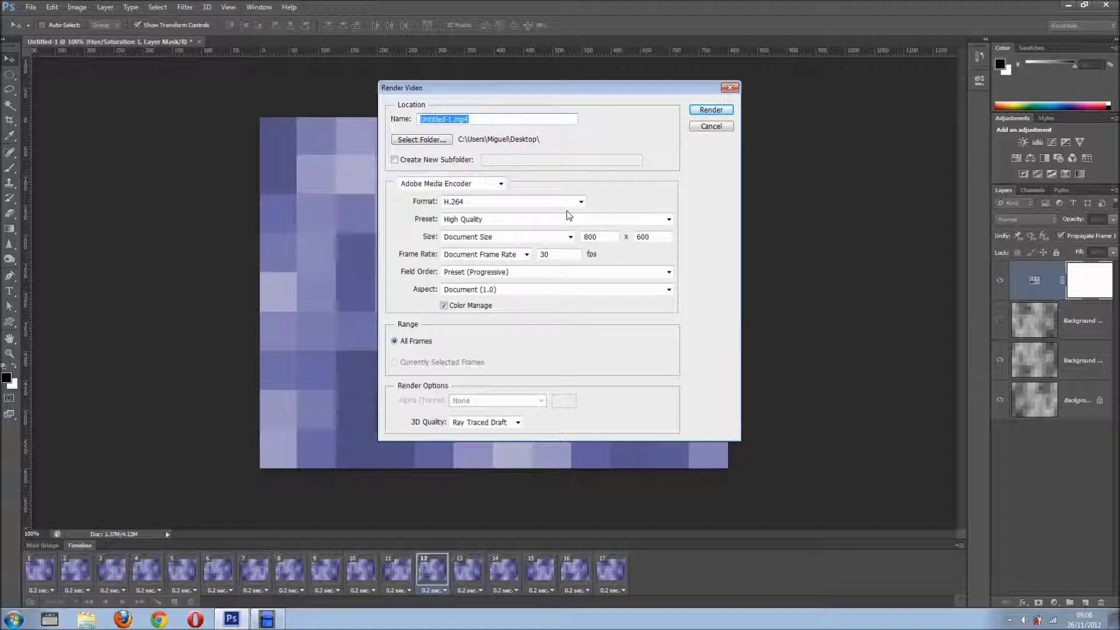
pyautogui.click(581, 203)
pyautogui.click(582, 202)
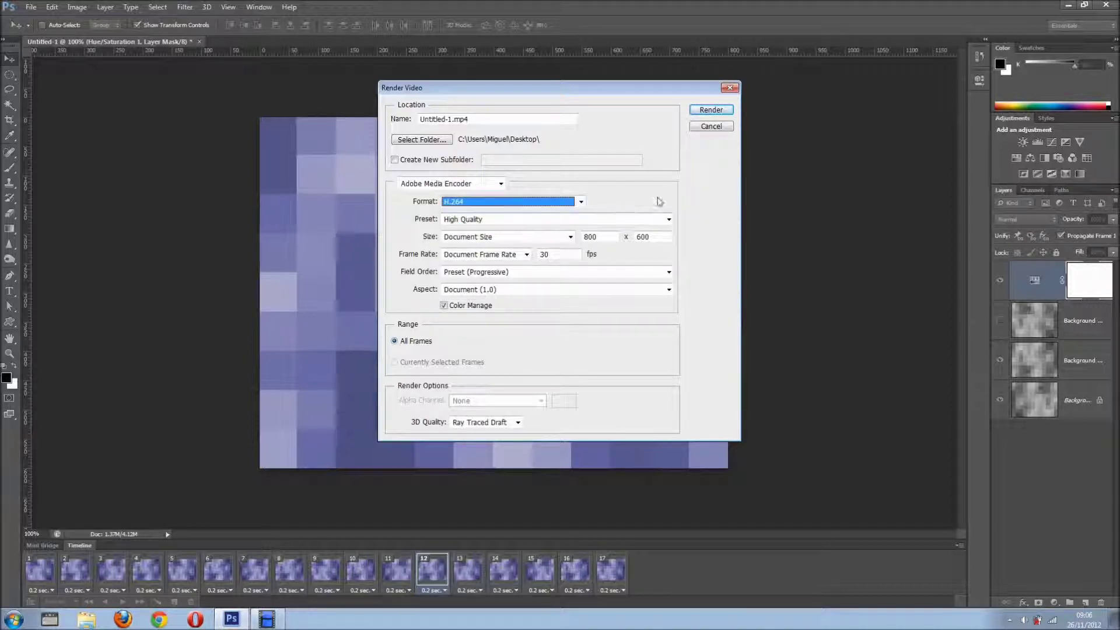
pyautogui.click(669, 220)
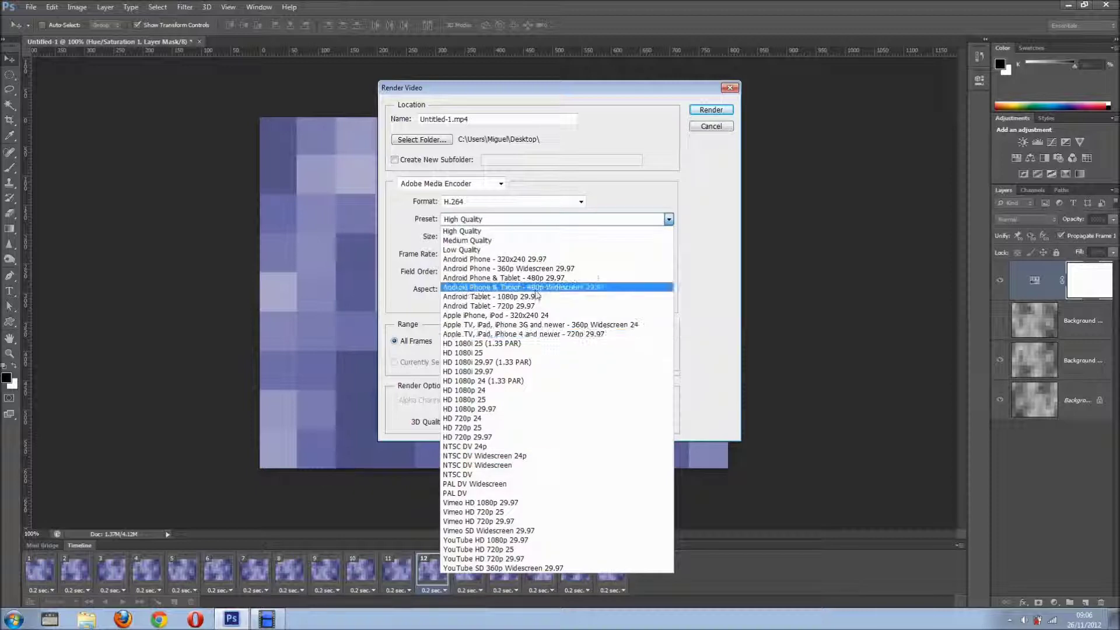
pyautogui.click(669, 225)
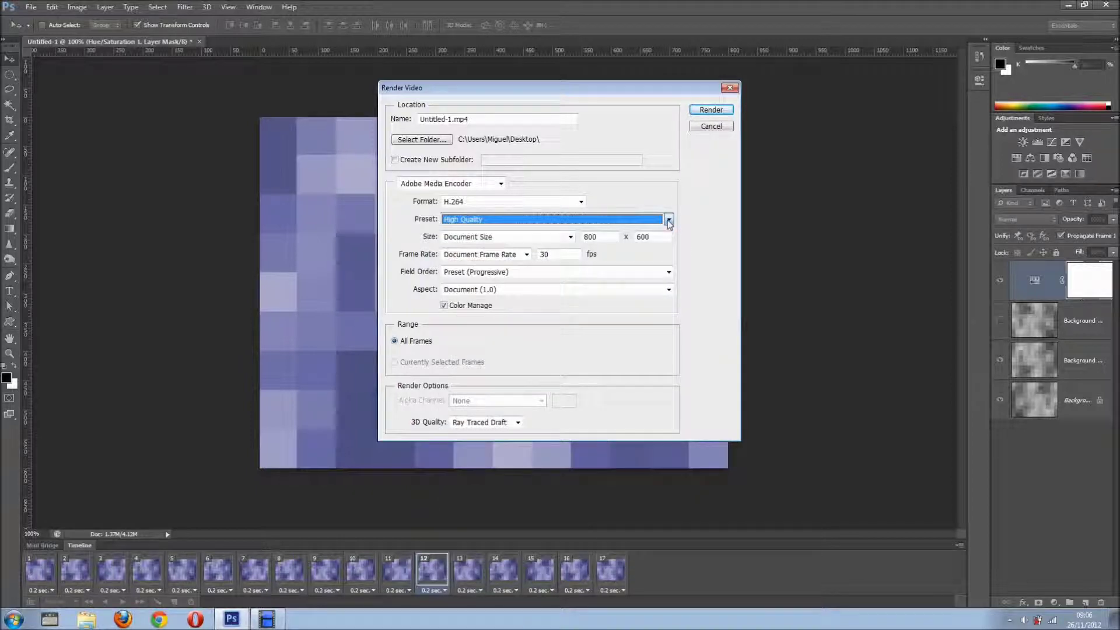
pyautogui.click(711, 127)
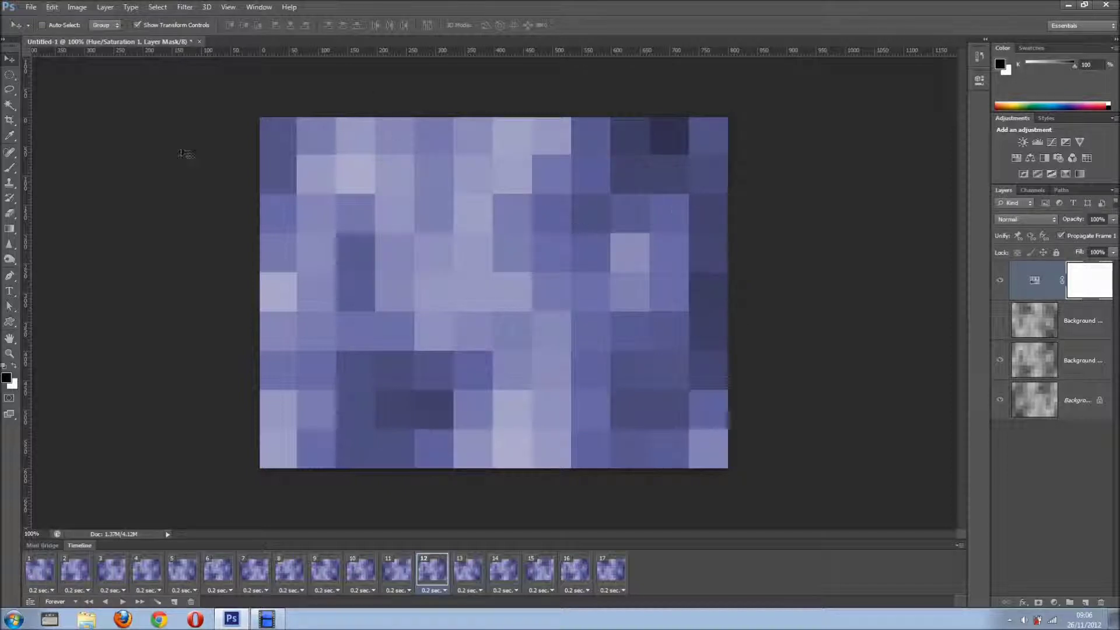
# Preview the animation as a GIF in Save for Web and leave without saving
pyautogui.click(31, 7)
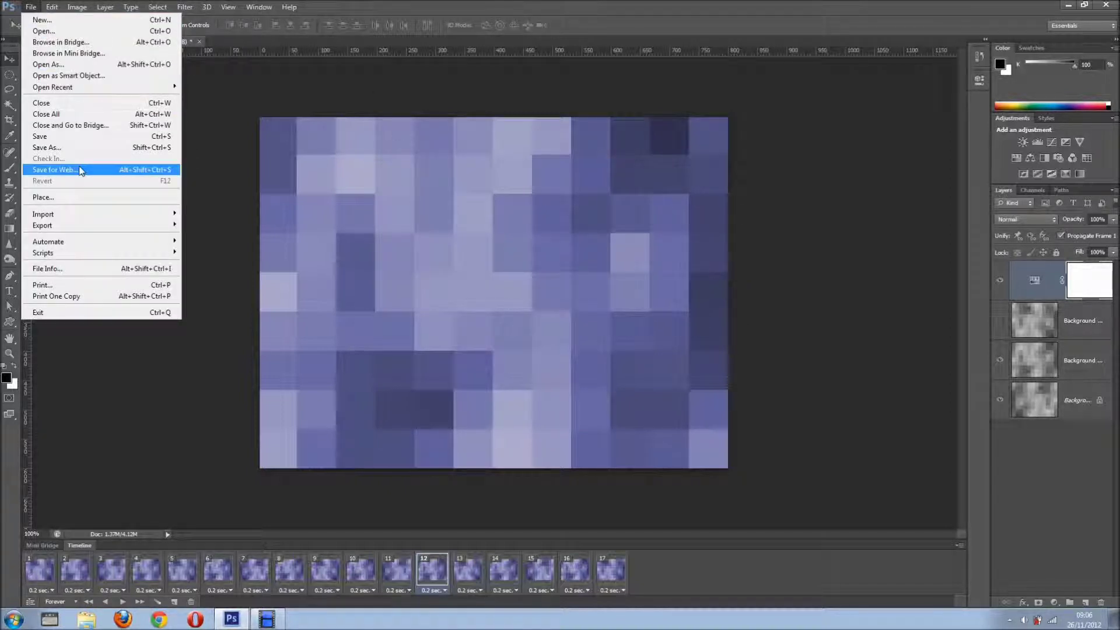
pyautogui.click(55, 170)
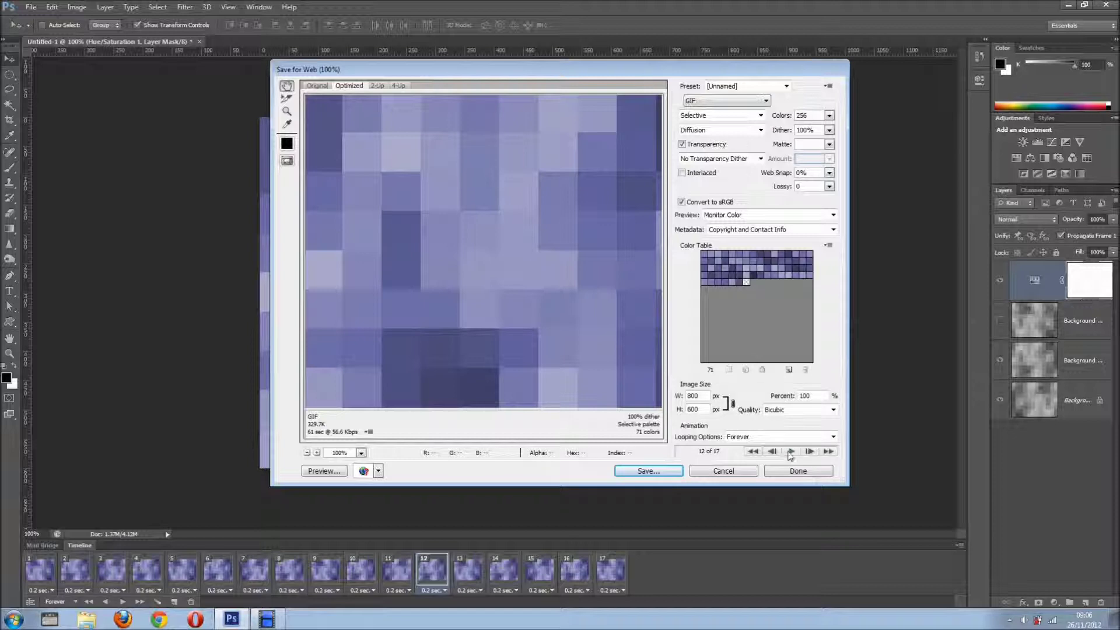
pyautogui.click(791, 452)
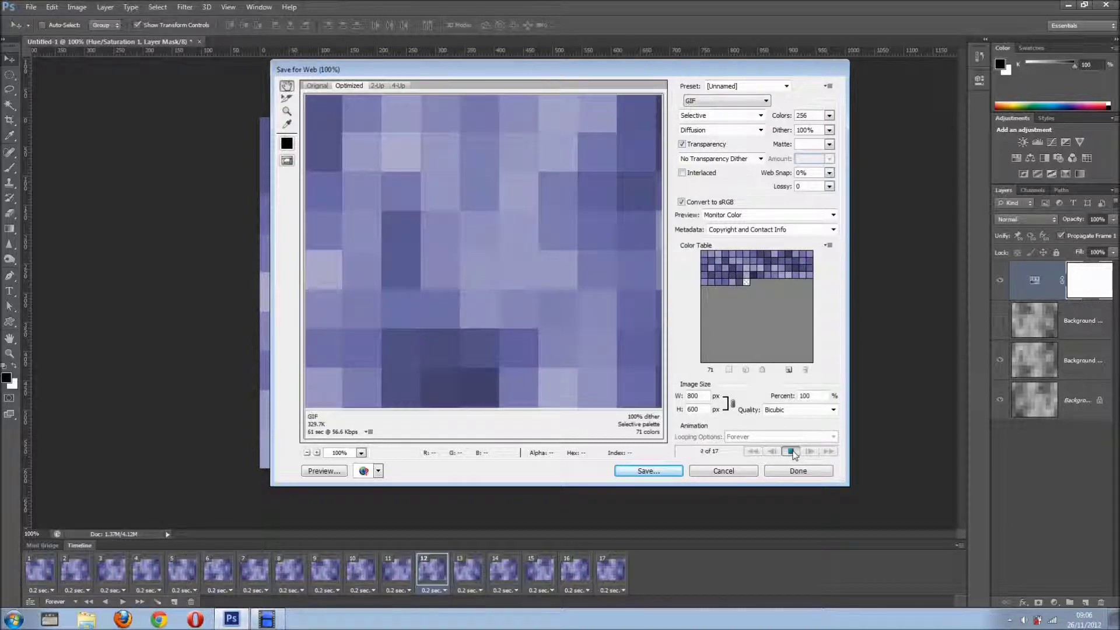
pyautogui.click(722, 472)
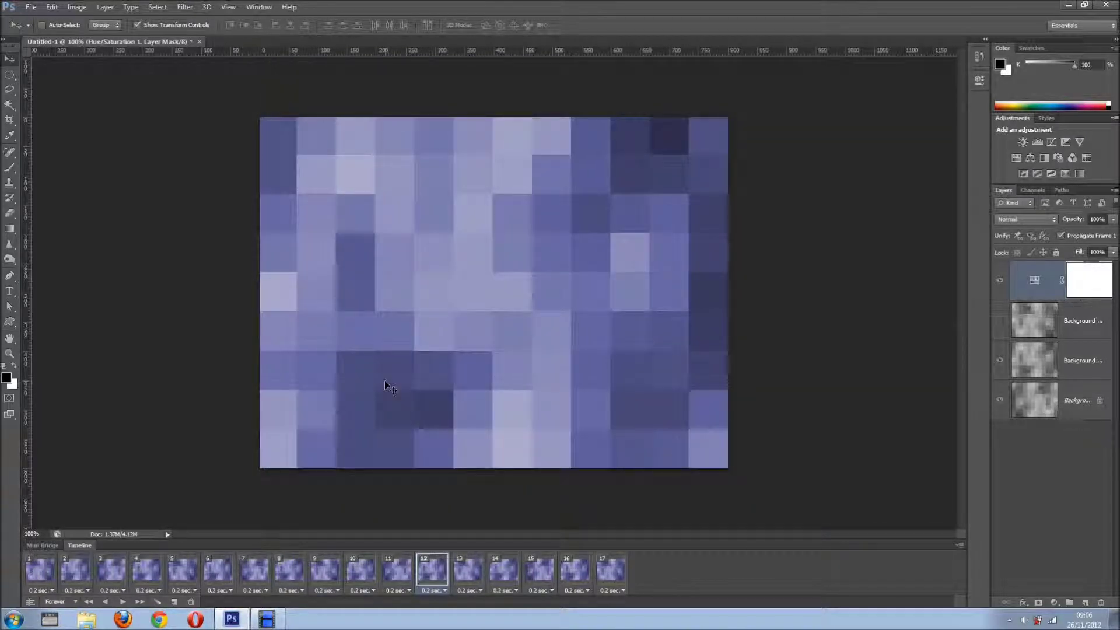